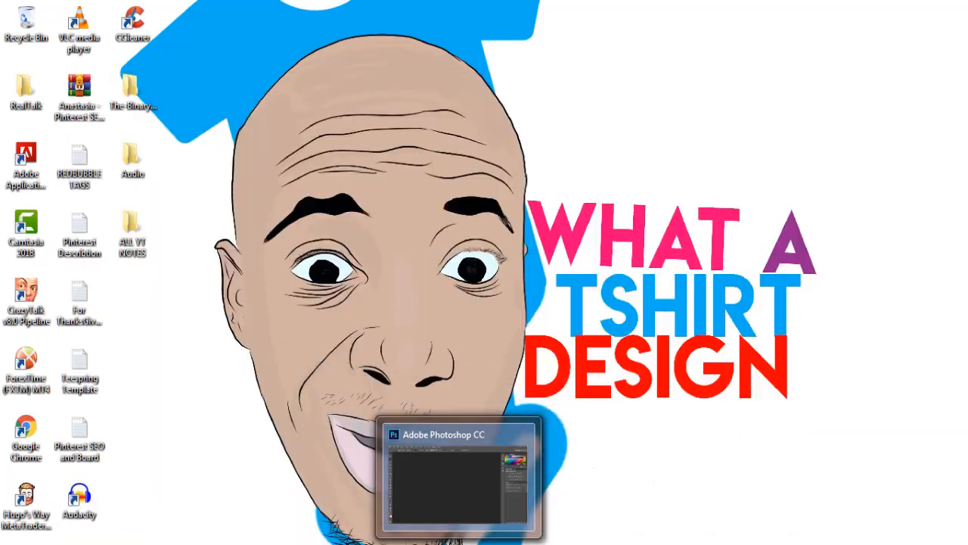
Switch to Photoshop, create a white 4500 × 5400 pixel RGB document at 300 pixels/inch, and convert its background into a regular layer
click(458, 475)
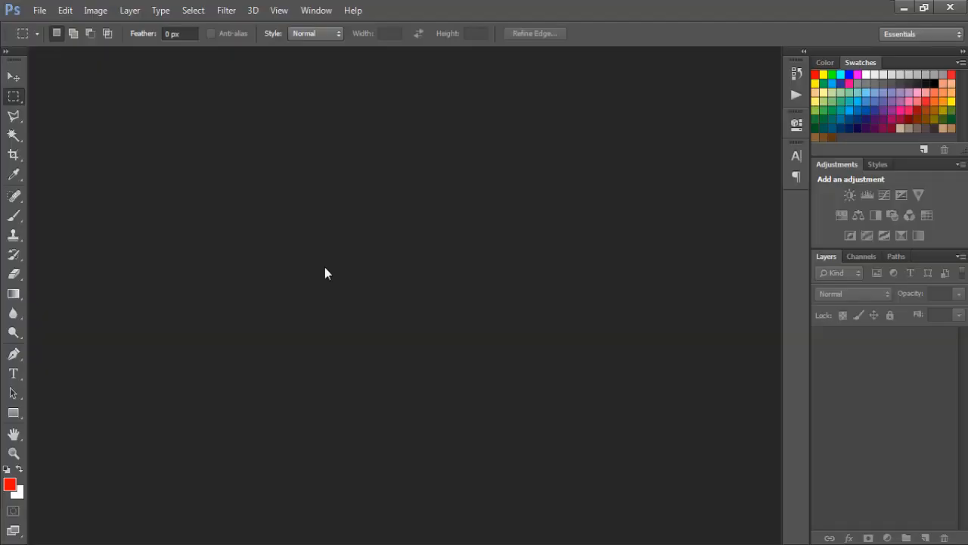
click(40, 12)
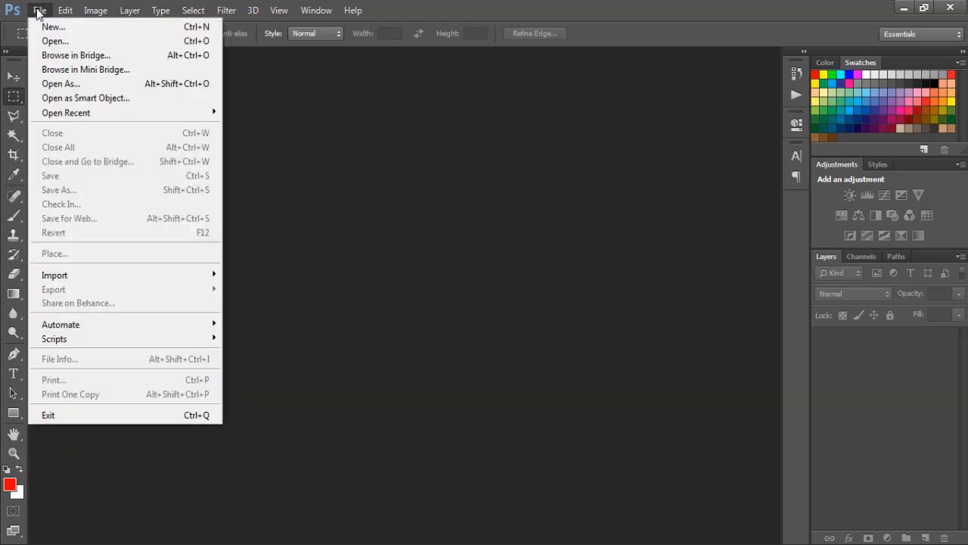
click(46, 28)
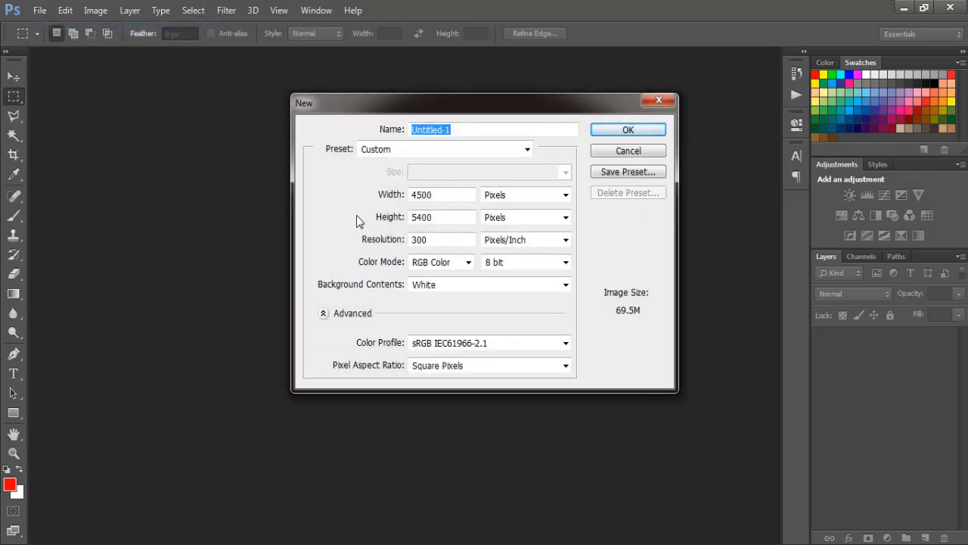
click(426, 217)
click(596, 132)
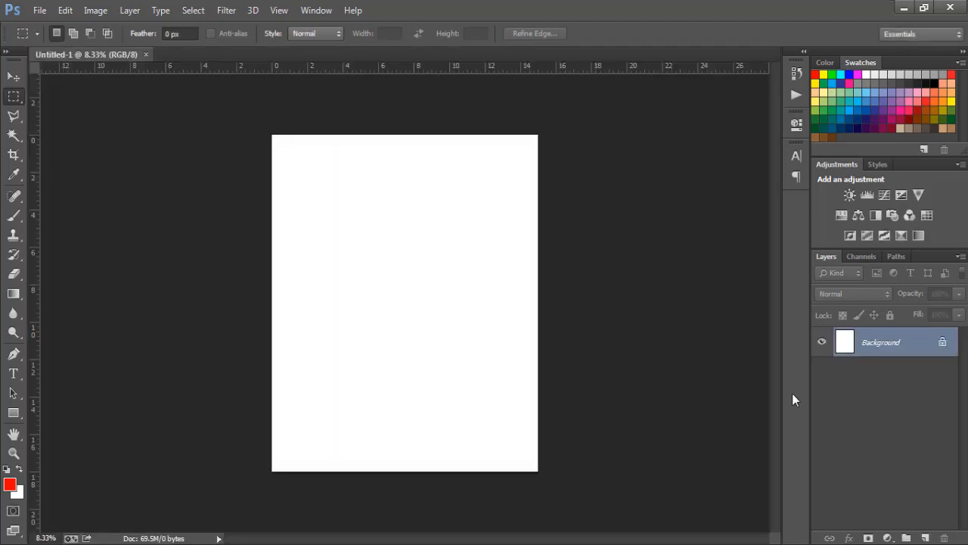
double_click(943, 342)
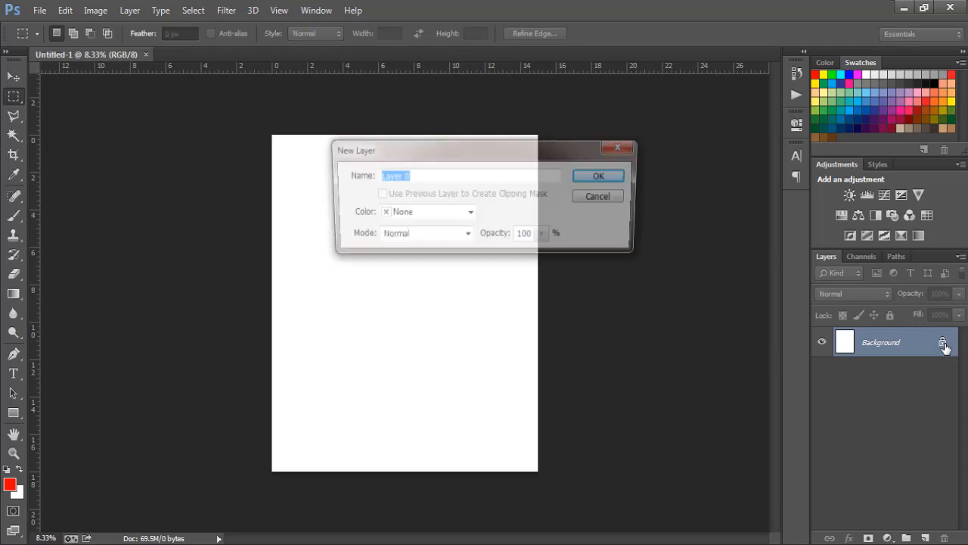
click(590, 176)
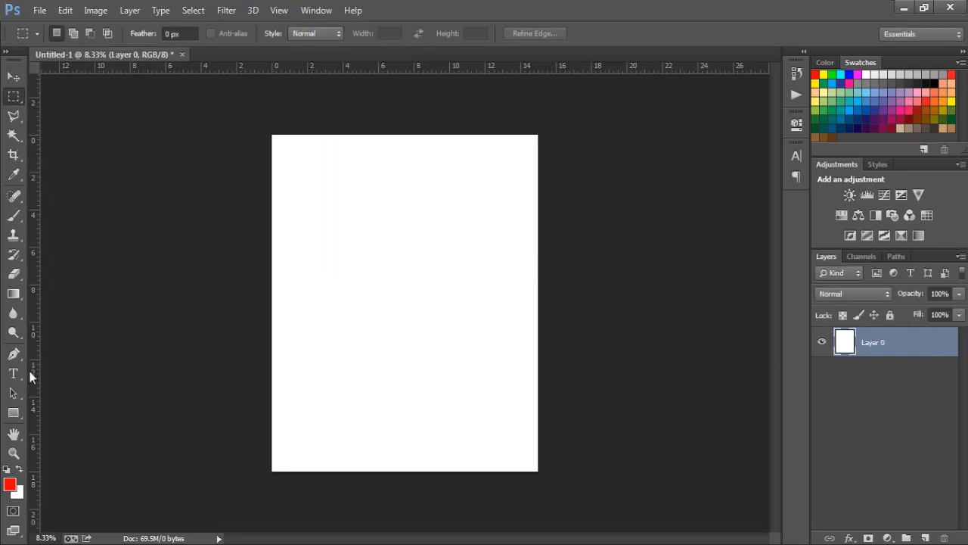
Set the Type tool's text colour to light pink (#f5989d) and its font size to 72 pt
click(15, 374)
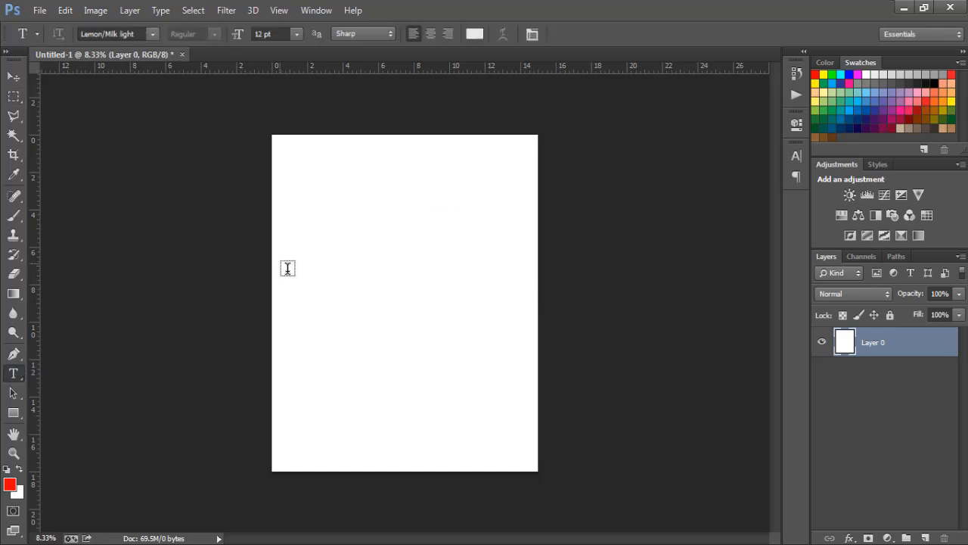
click(474, 35)
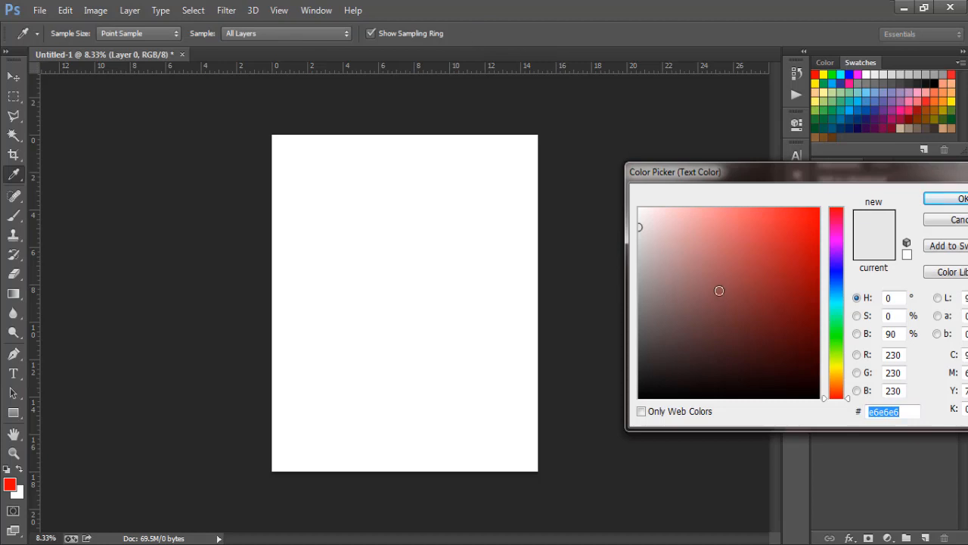
click(835, 278)
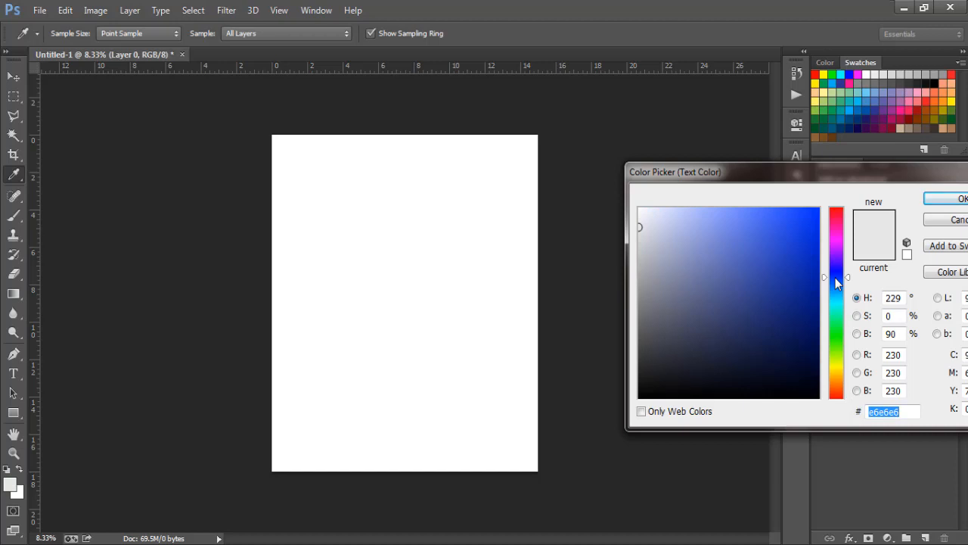
click(929, 86)
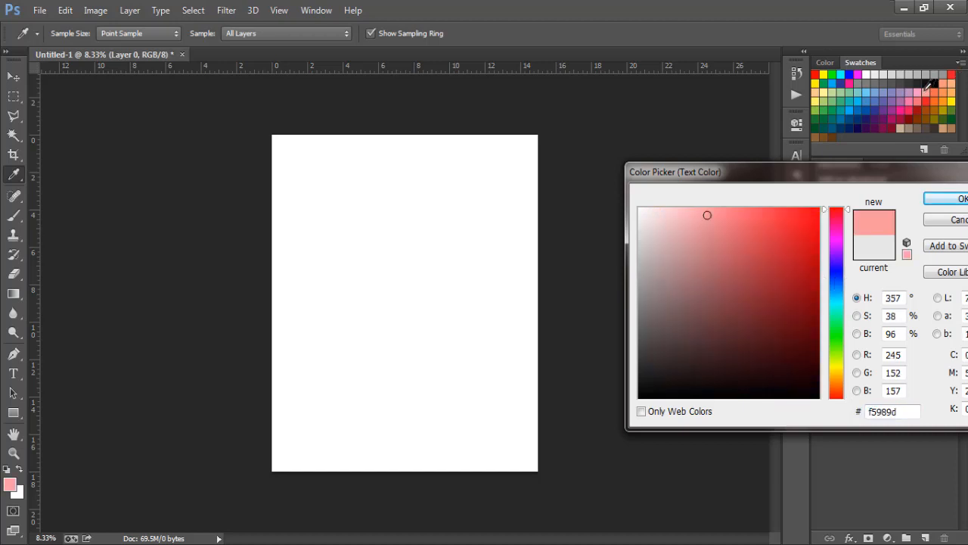
click(933, 200)
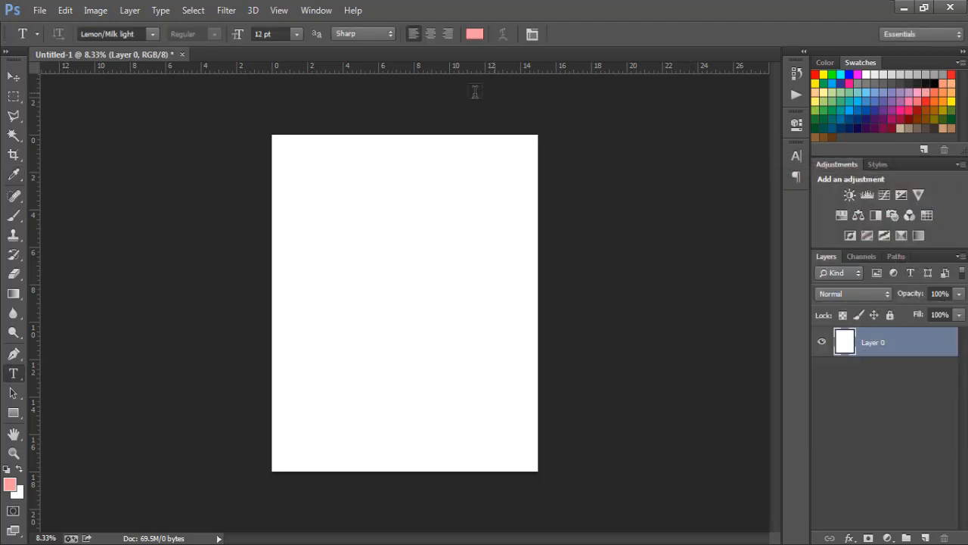
click(296, 36)
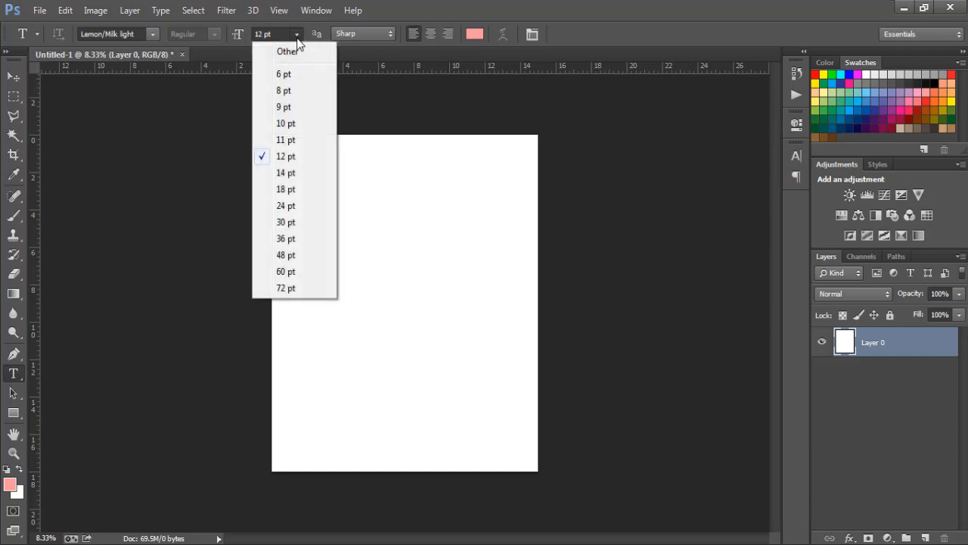
click(283, 288)
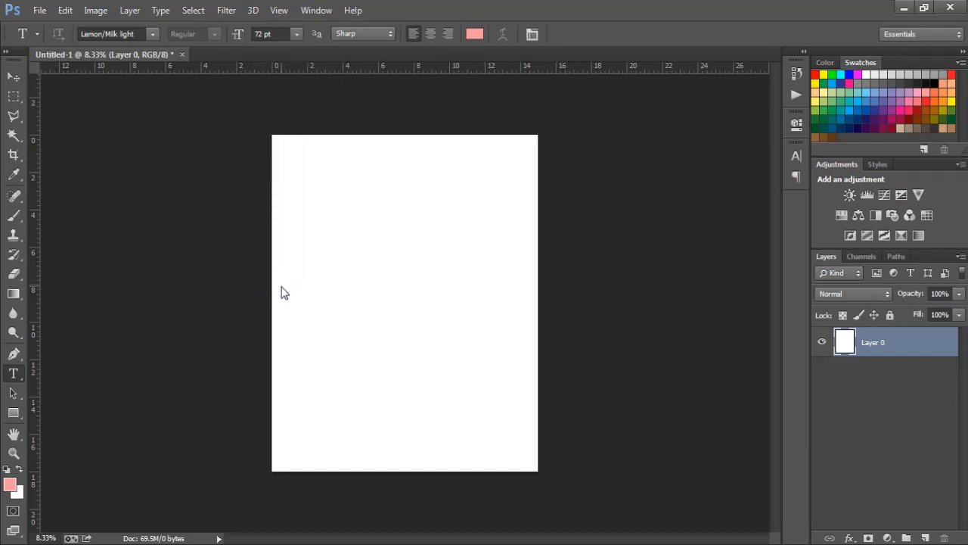
Add the text "GET" to the canvas and move it to the horizontal centre
click(346, 292)
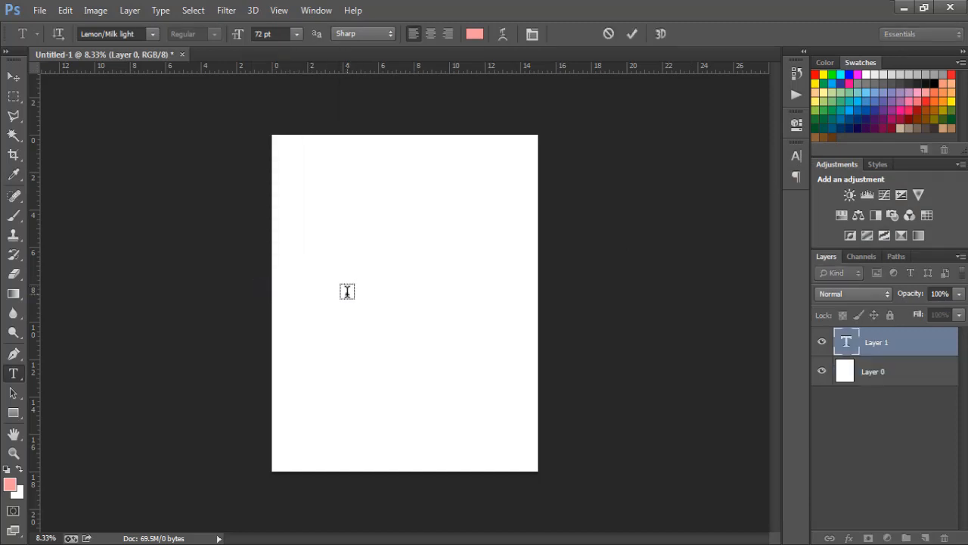
text(GET)
click(15, 76)
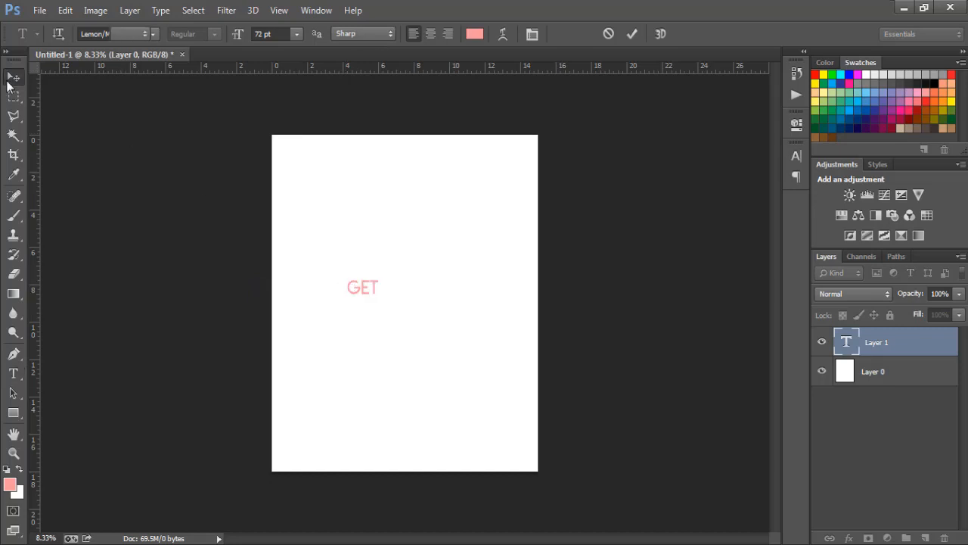
drag(363, 291, 404, 290)
Free-transform the GET text, scaling it up proportionally from its centre to about 675%
key(ctrl+t)
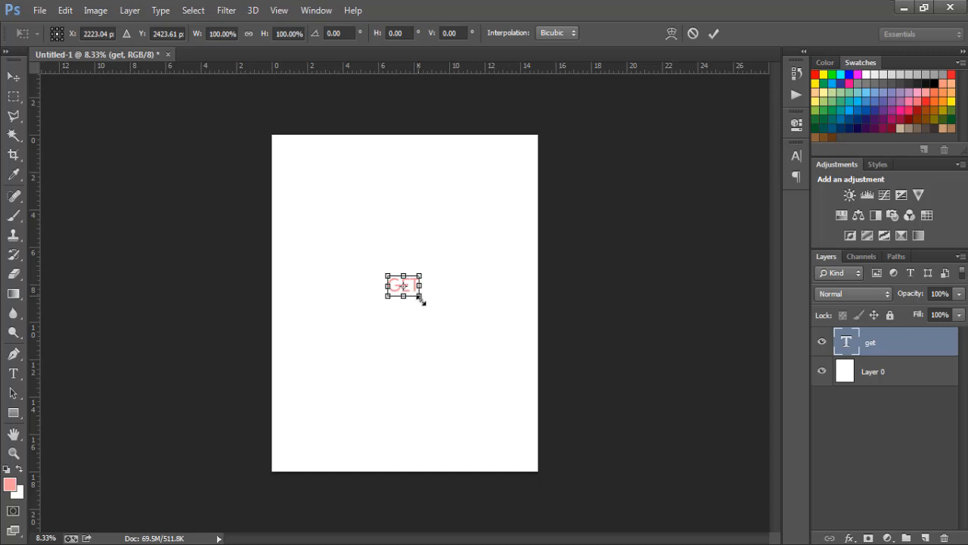
drag(420, 297, 492, 369)
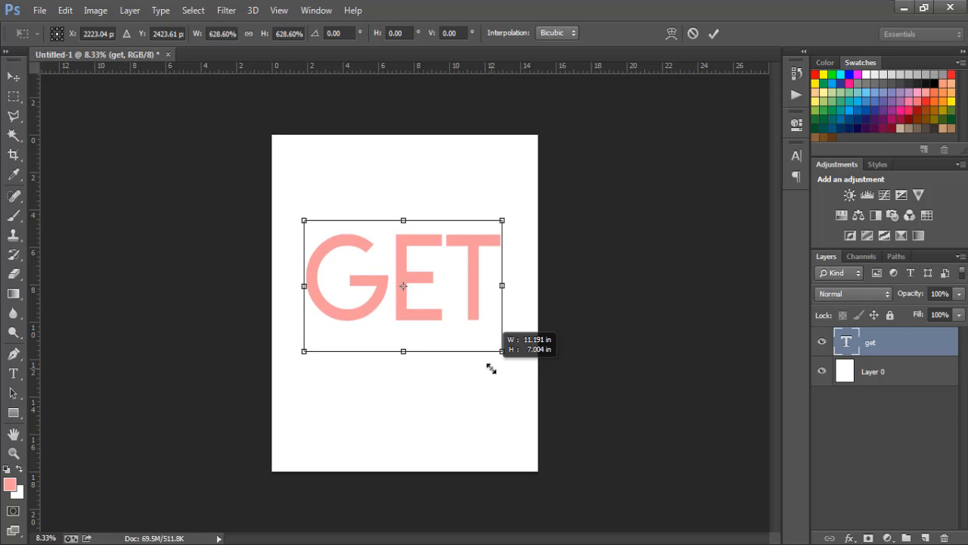
drag(492, 368, 499, 374)
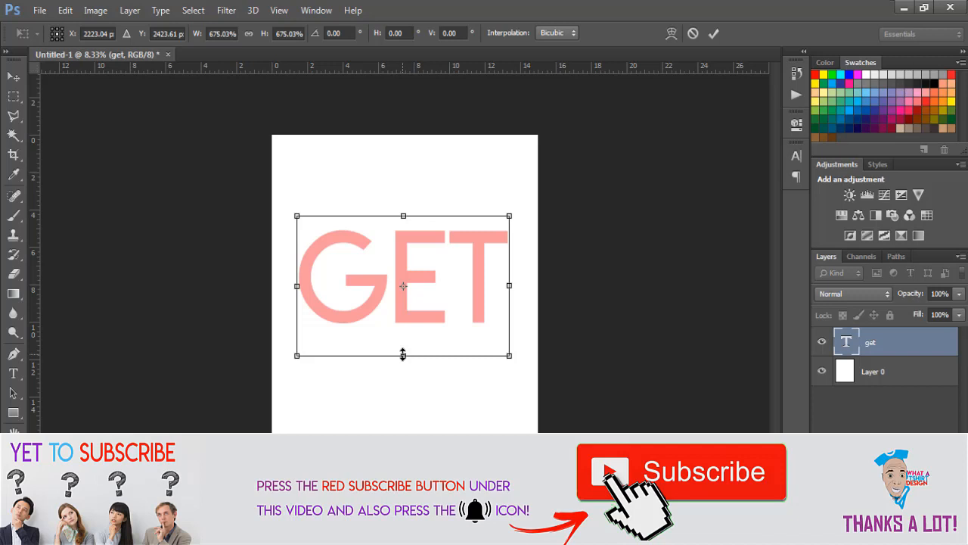
Stretch the GET text to about 758% width and 2032% height, apply the transform, and shift the text slightly down on the canvas
drag(403, 354, 415, 463)
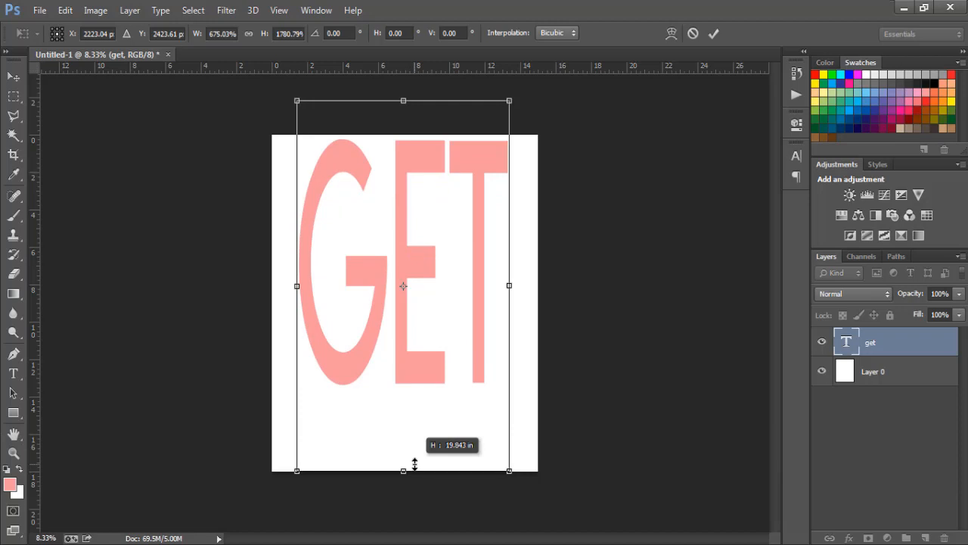
drag(414, 464, 417, 457)
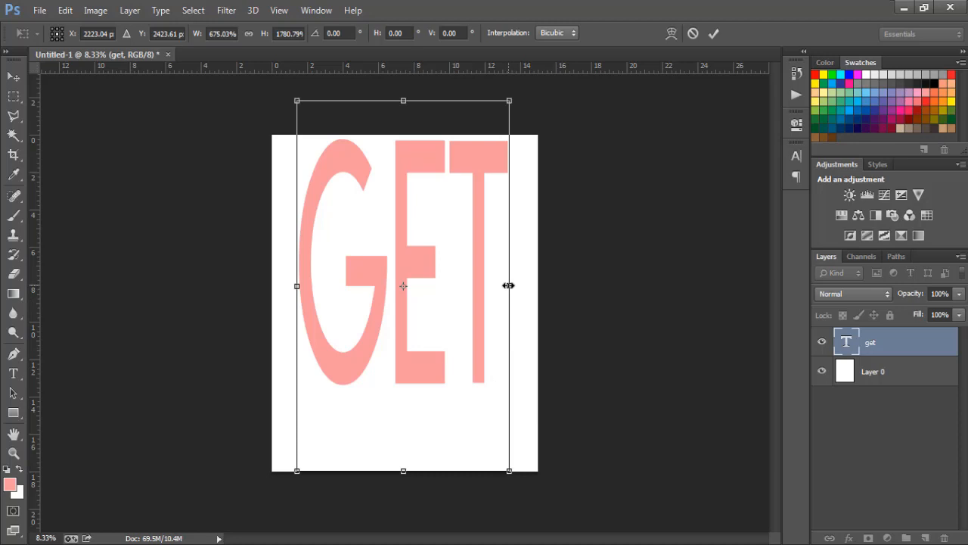
drag(508, 286, 474, 286)
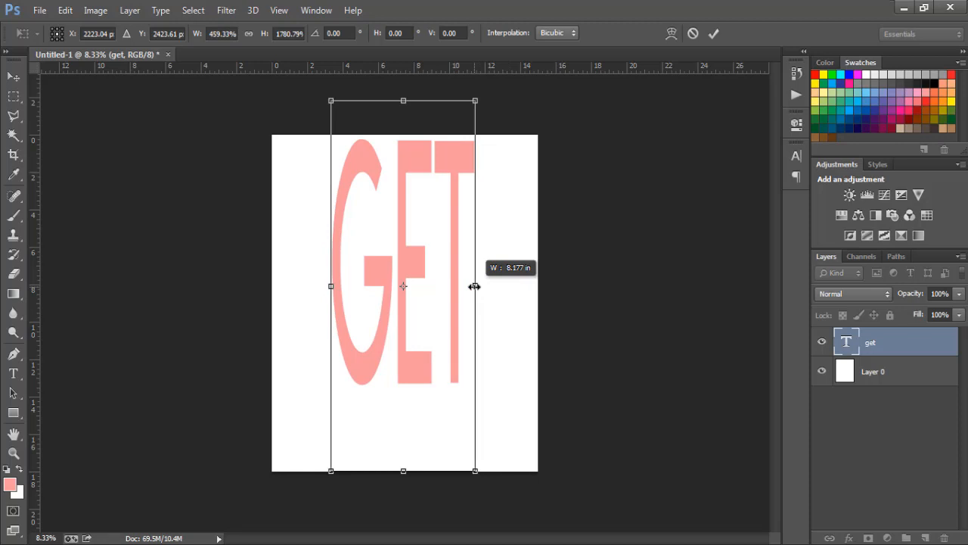
drag(474, 286, 472, 305)
drag(403, 469, 415, 522)
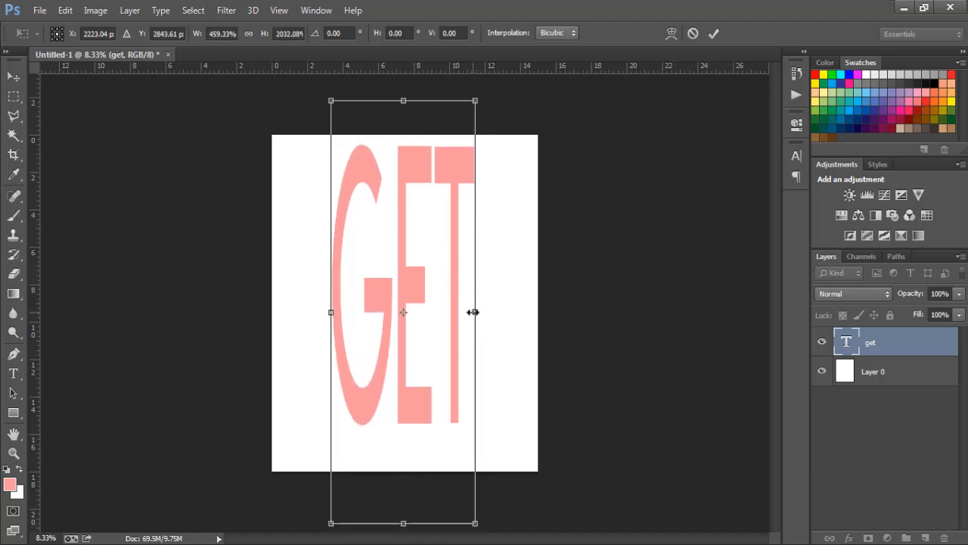
drag(473, 312, 514, 309)
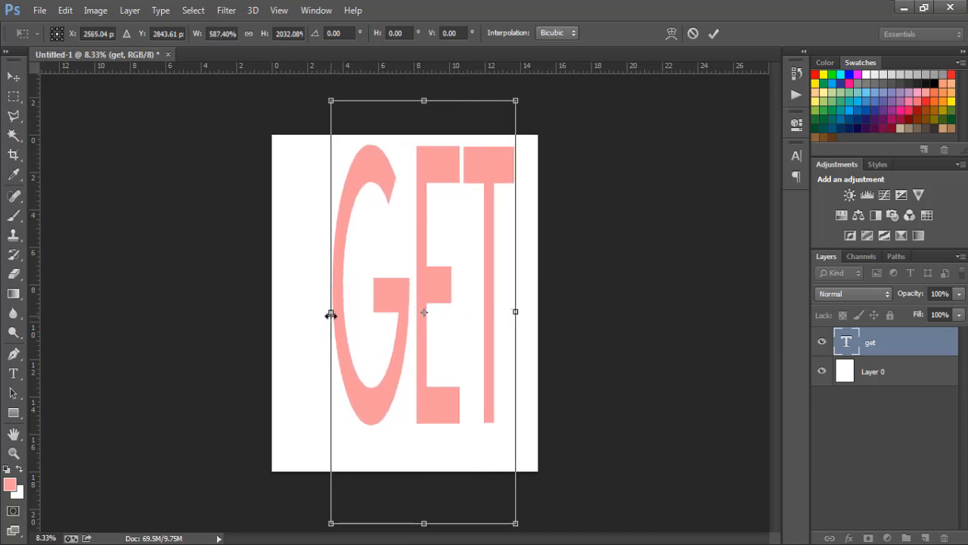
drag(330, 311, 287, 311)
drag(516, 311, 529, 311)
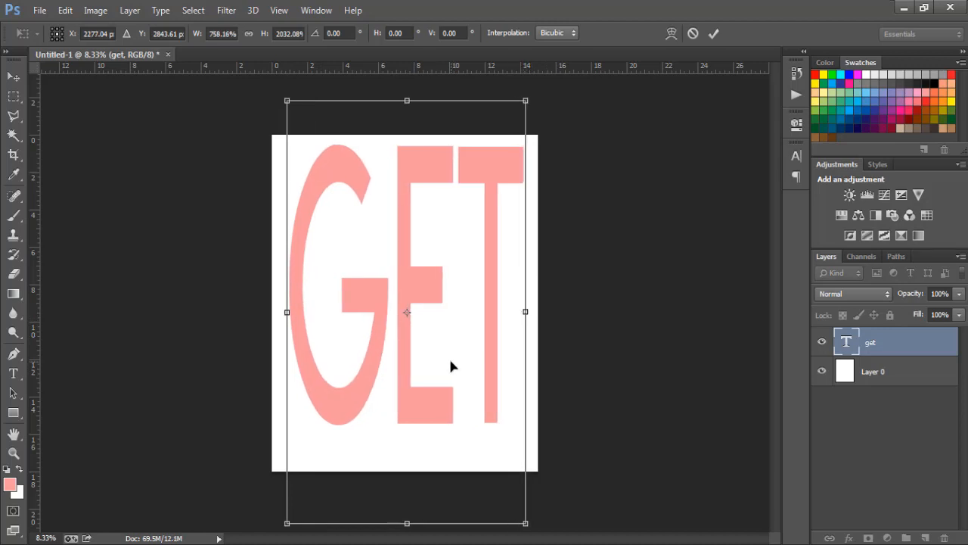
key(Return)
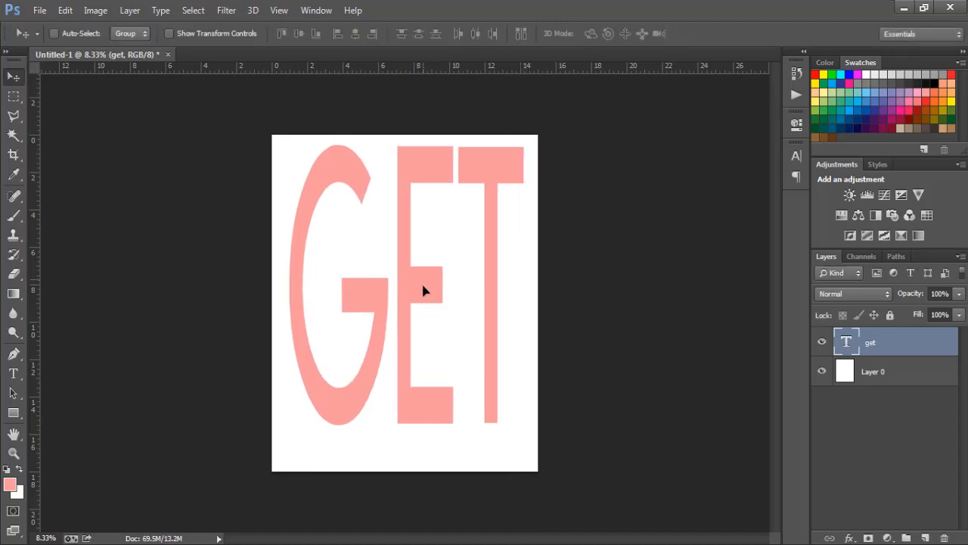
drag(423, 291, 425, 295)
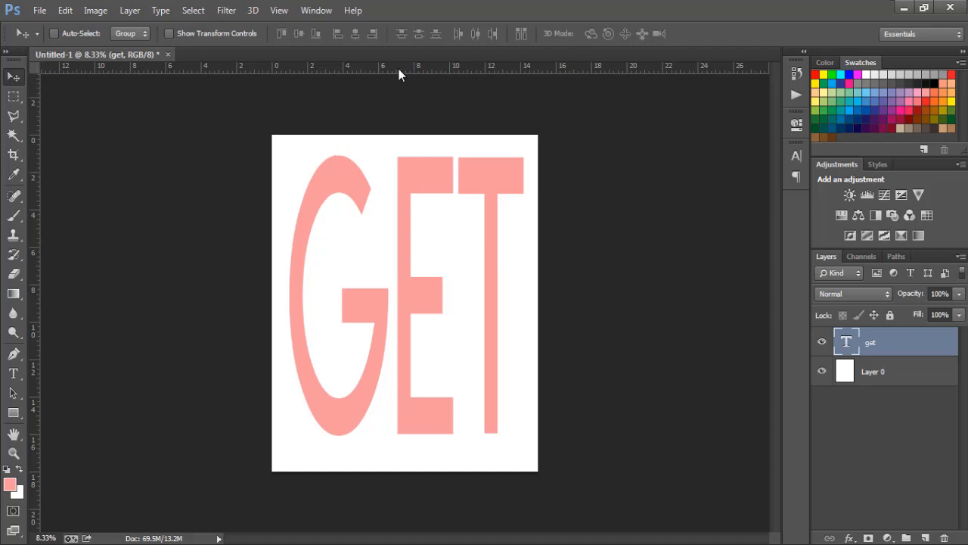
Place four horizontal guides across the GET text at about 4.6, 6.2, 11.5 and 13.1 inches down the canvas
drag(397, 67, 419, 220)
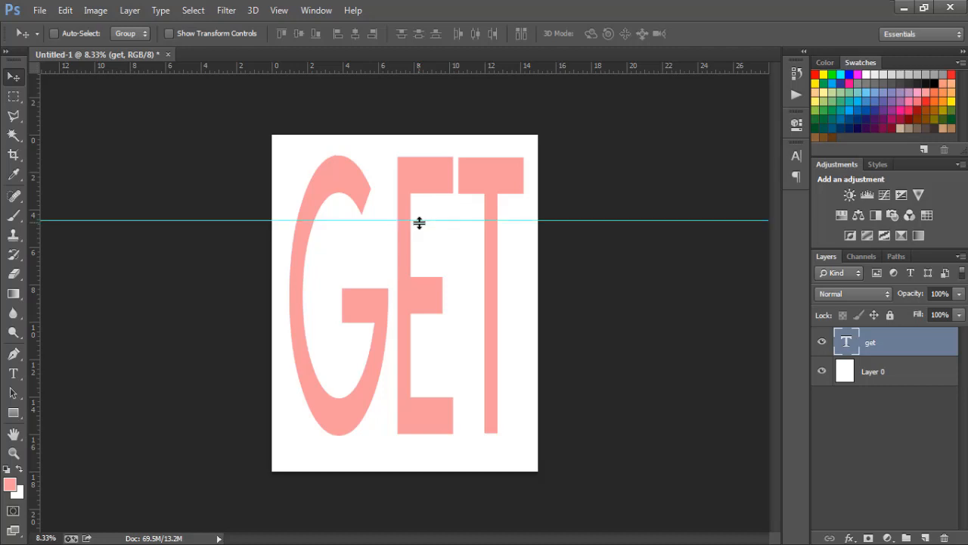
key(ctrl+r)
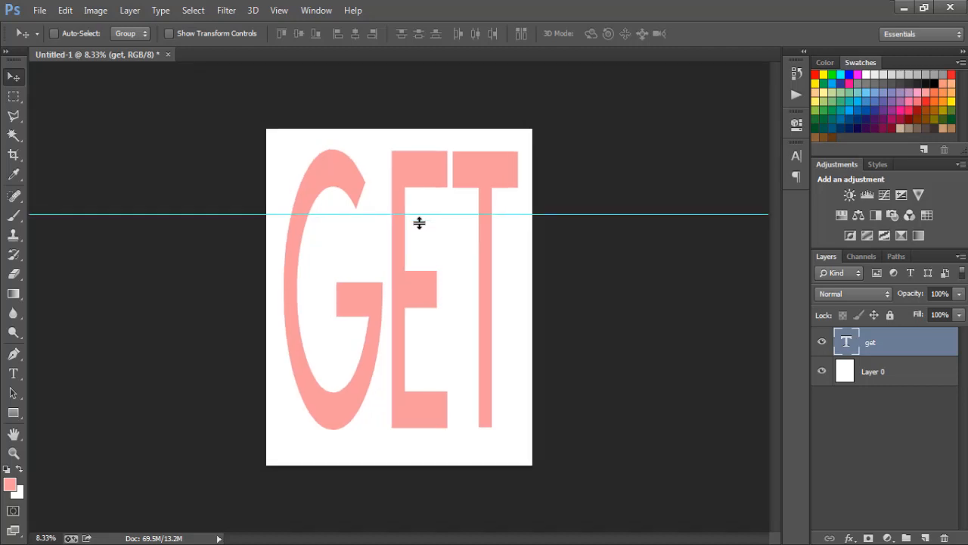
key(ctrl+r)
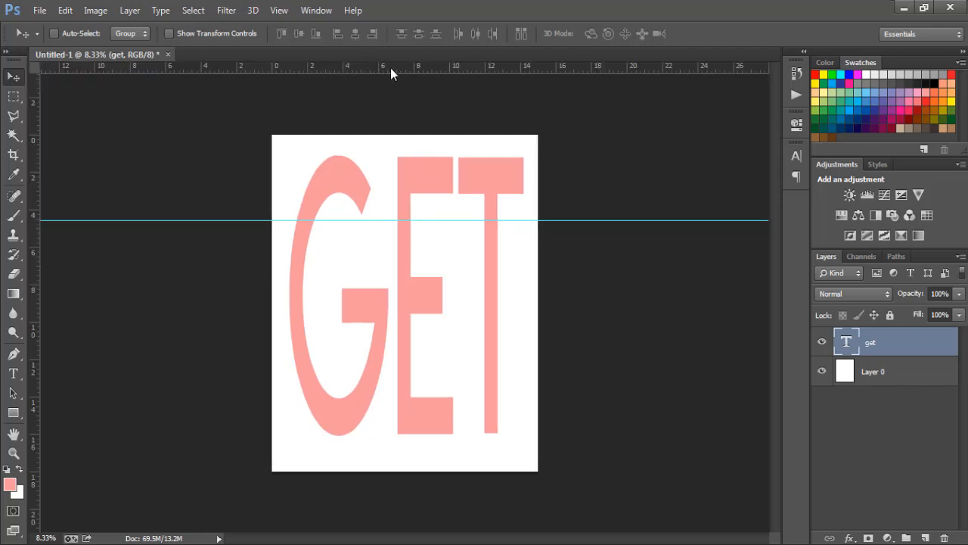
drag(395, 65, 419, 249)
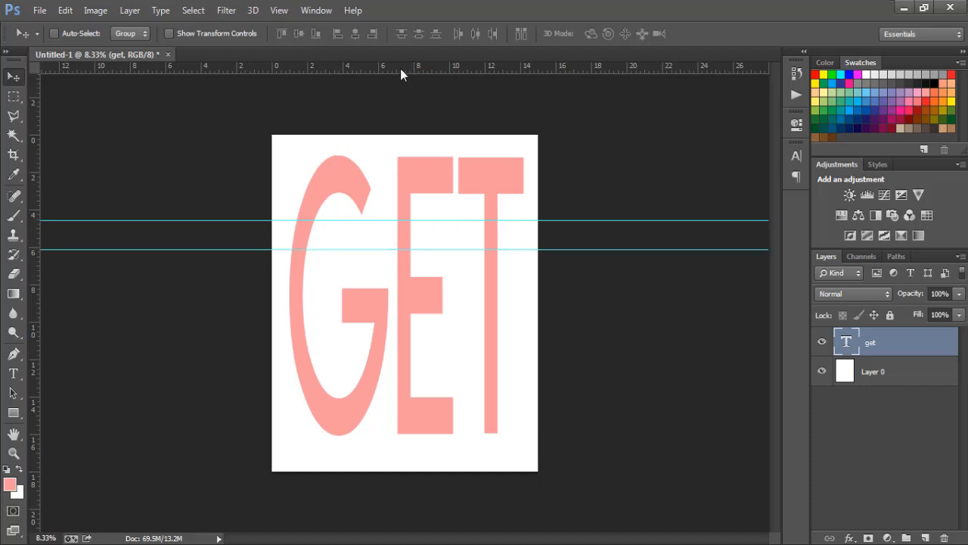
drag(400, 68, 417, 350)
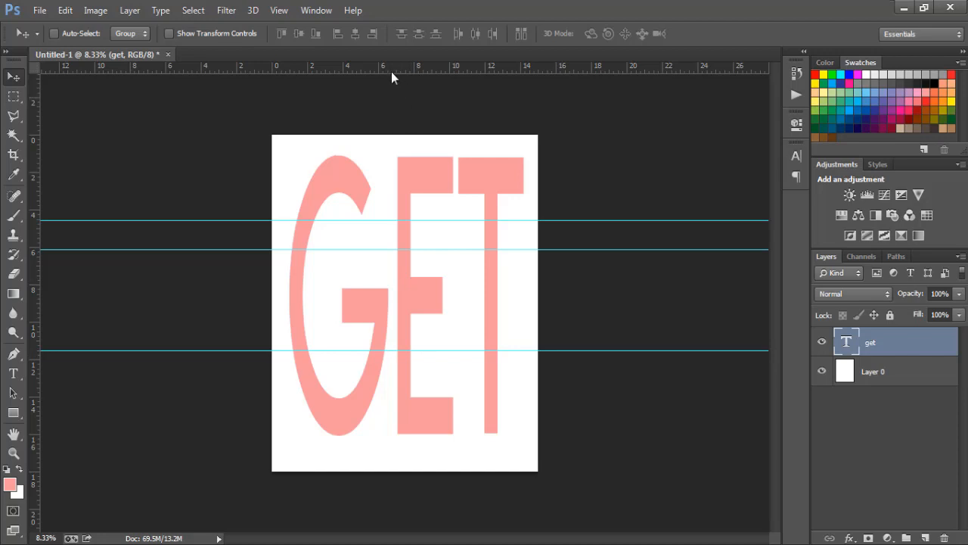
drag(391, 71, 404, 380)
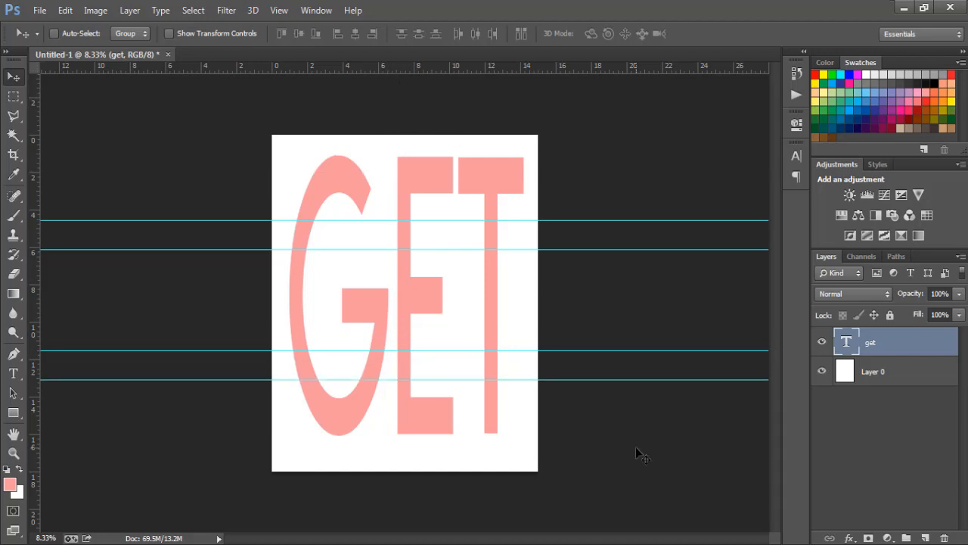
Rasterize the GET text layer
double_click(955, 344)
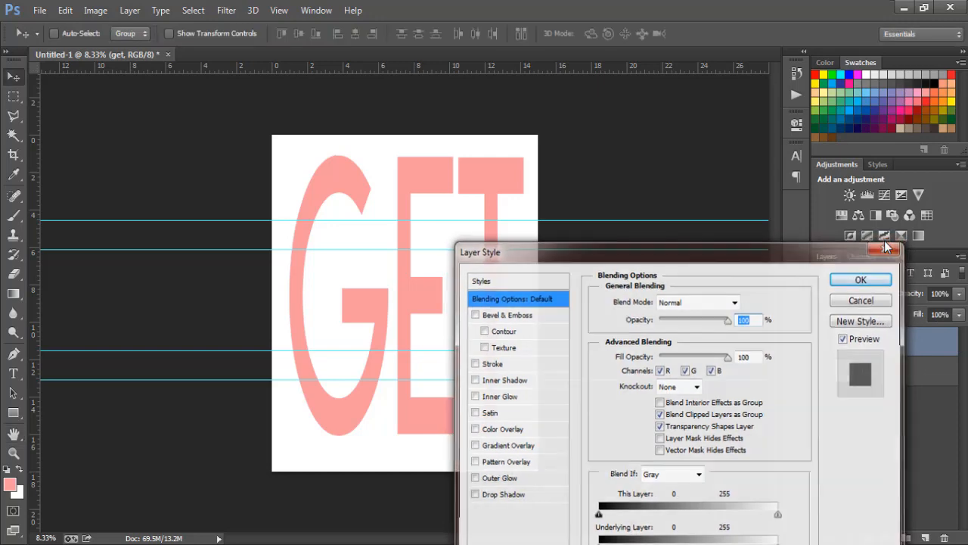
click(886, 247)
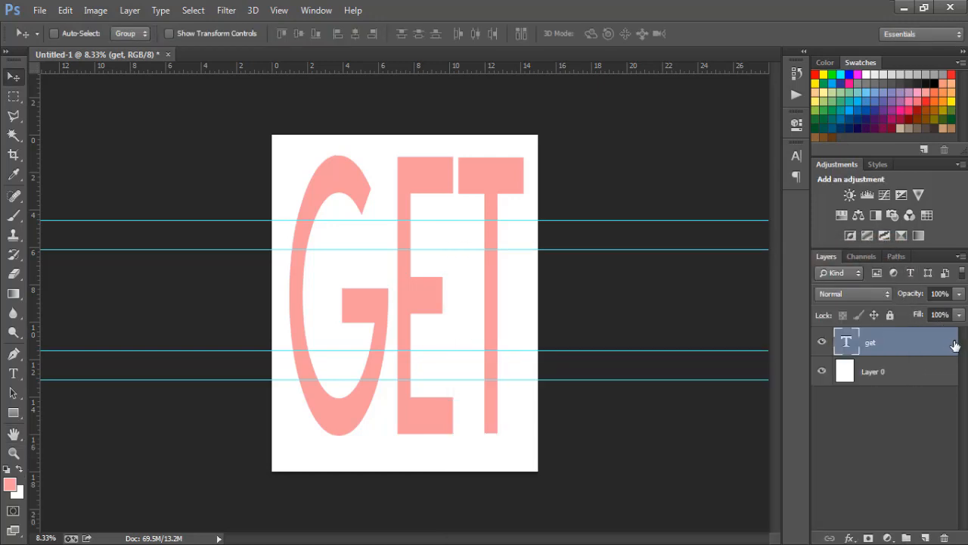
right_click(955, 344)
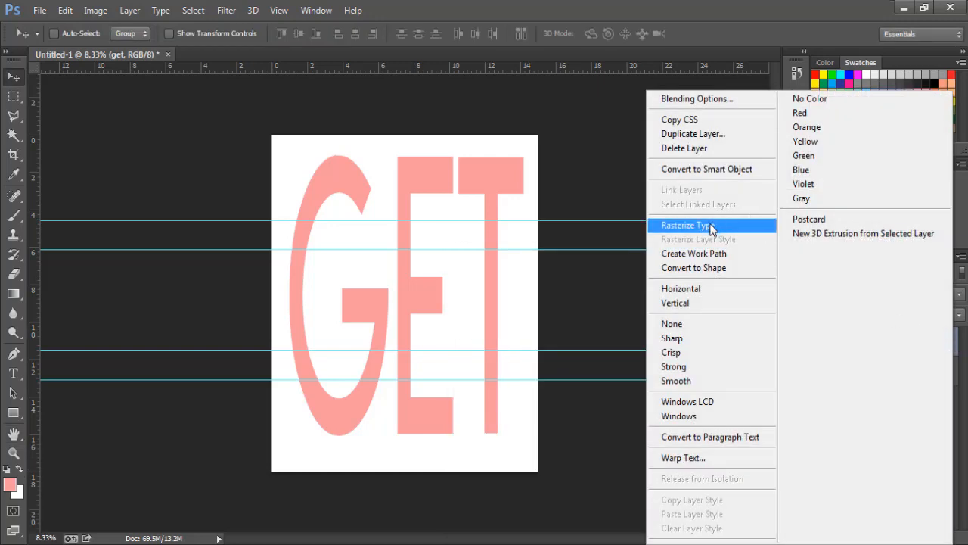
click(711, 230)
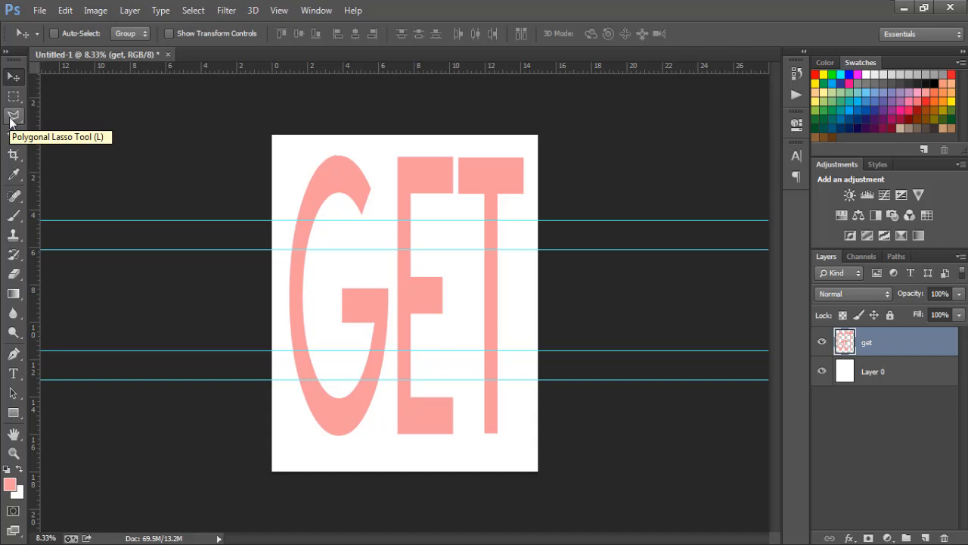
Select the band between the upper two horizontal guides with the Polygonal Lasso, delete it from the GET layer, and deselect
click(13, 118)
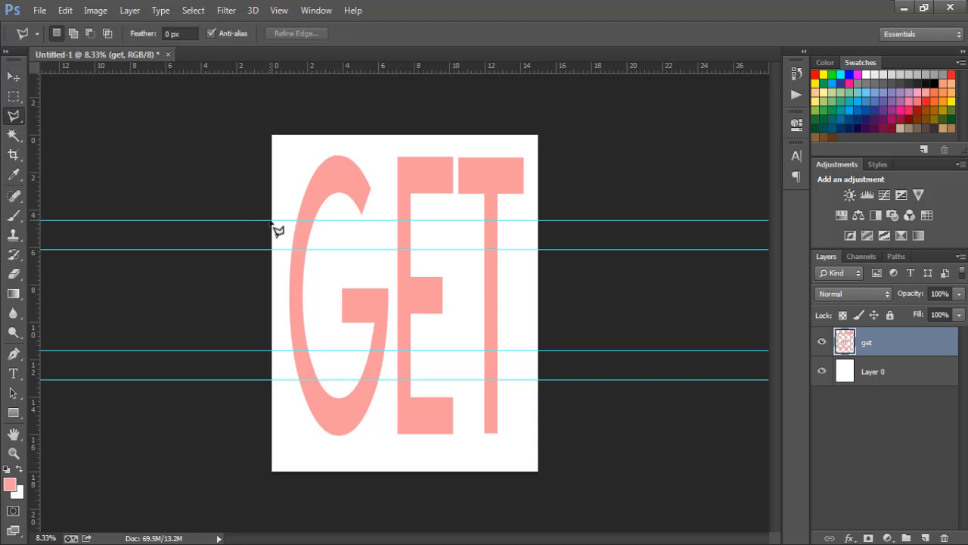
click(271, 221)
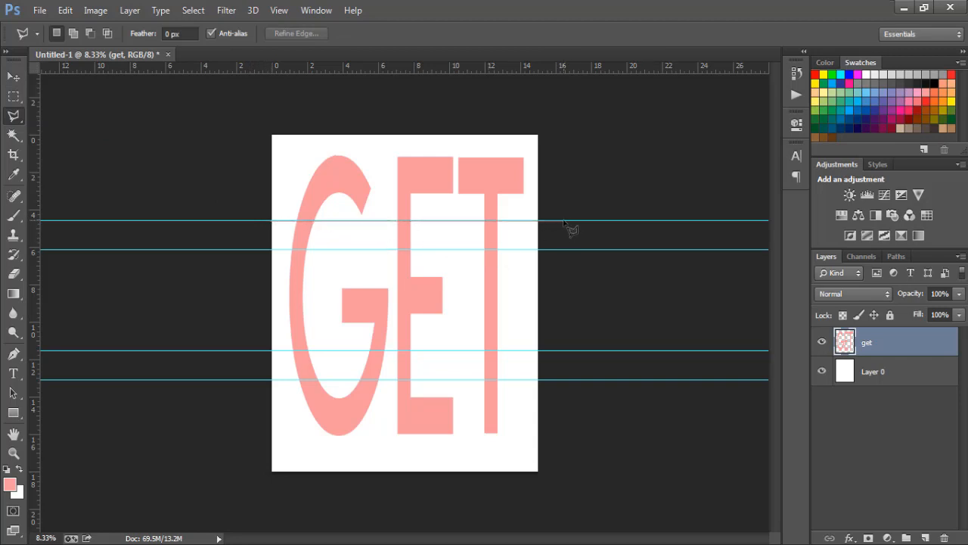
click(564, 221)
click(564, 249)
click(267, 249)
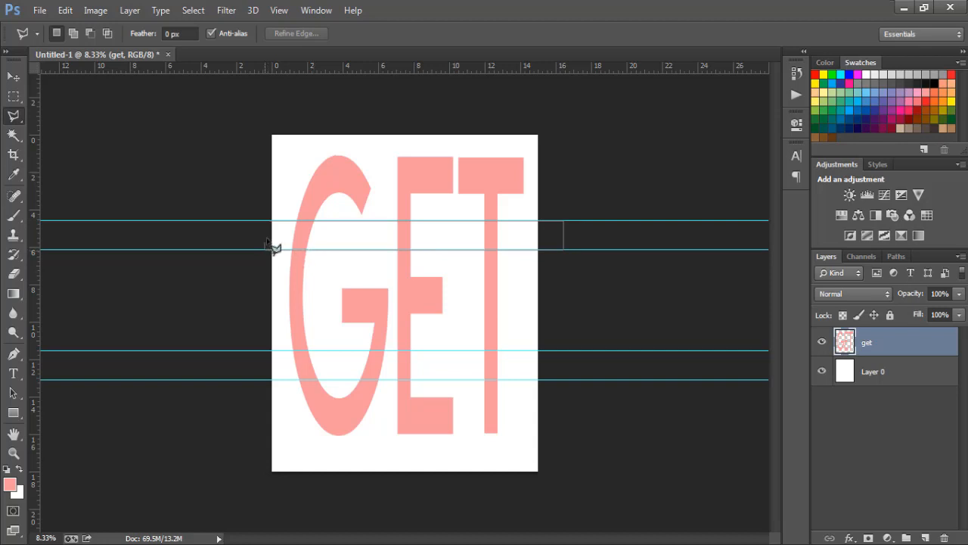
click(272, 223)
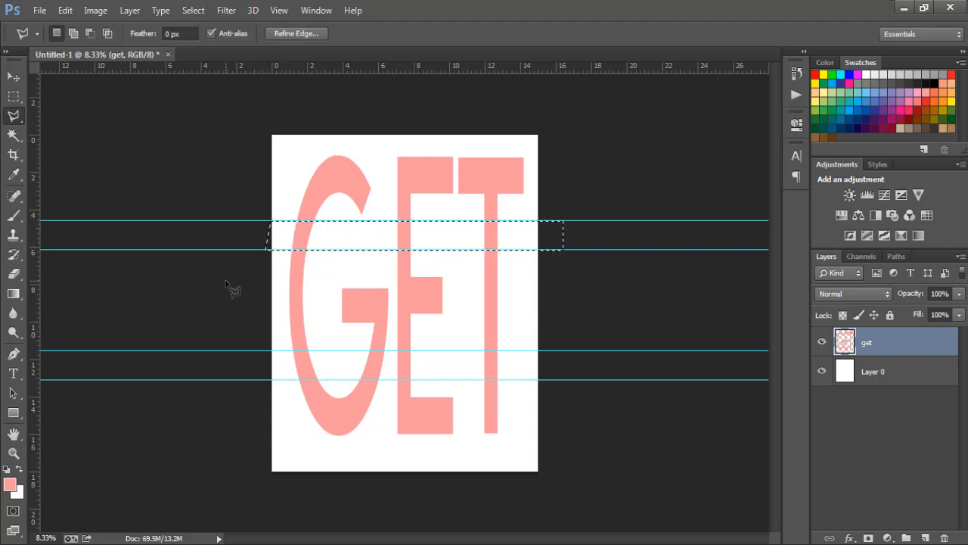
key(Delete)
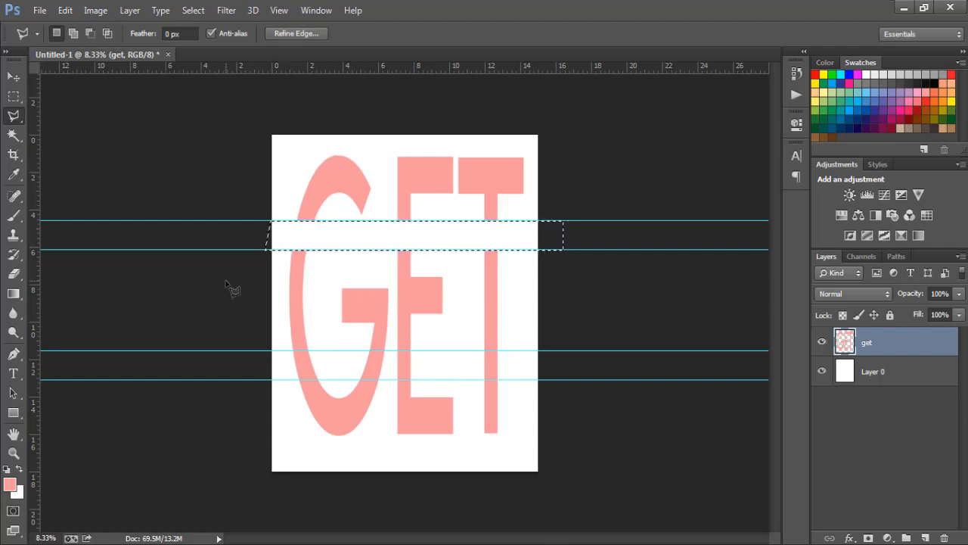
key(ctrl+d)
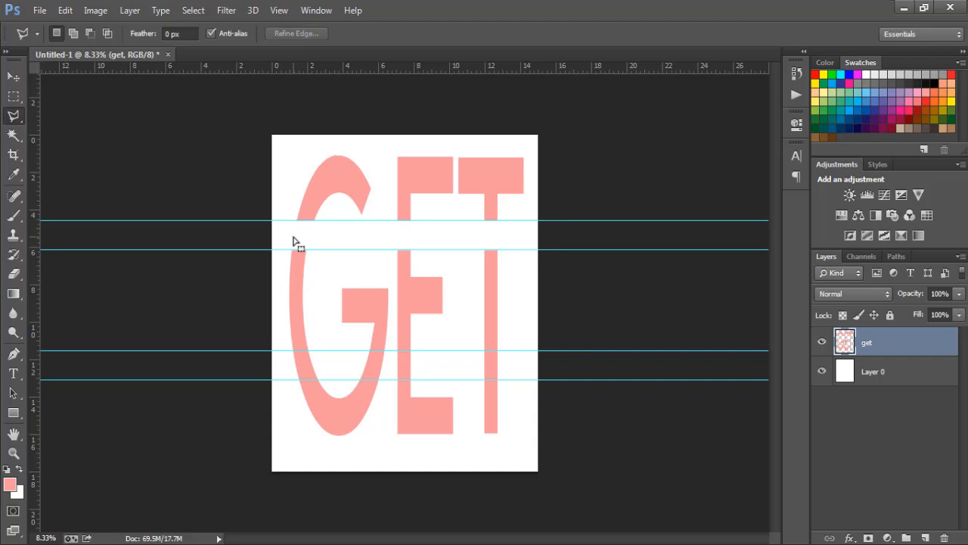
Select the band between the lower two horizontal guides with the Polygonal Lasso, delete it from the GET layer, and deselect
click(266, 351)
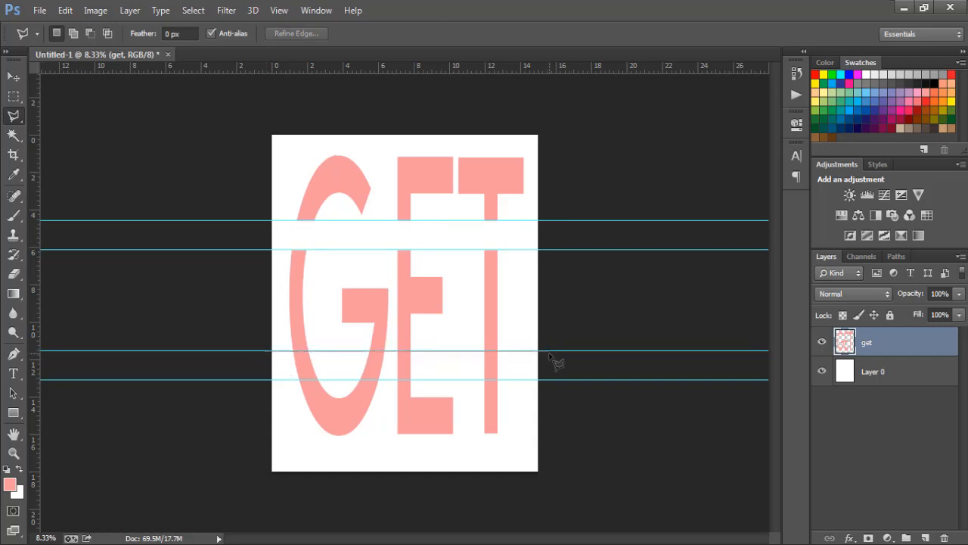
click(549, 352)
click(551, 381)
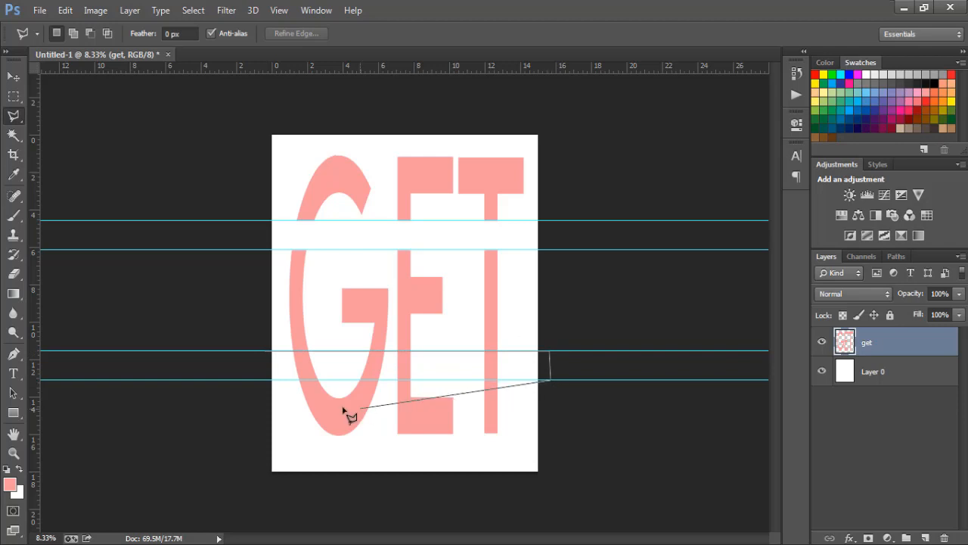
click(264, 380)
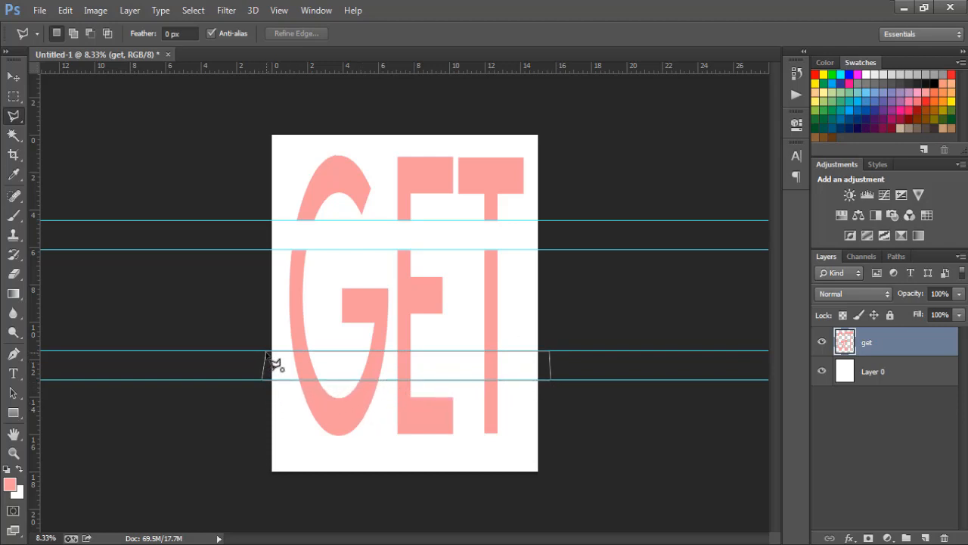
click(266, 353)
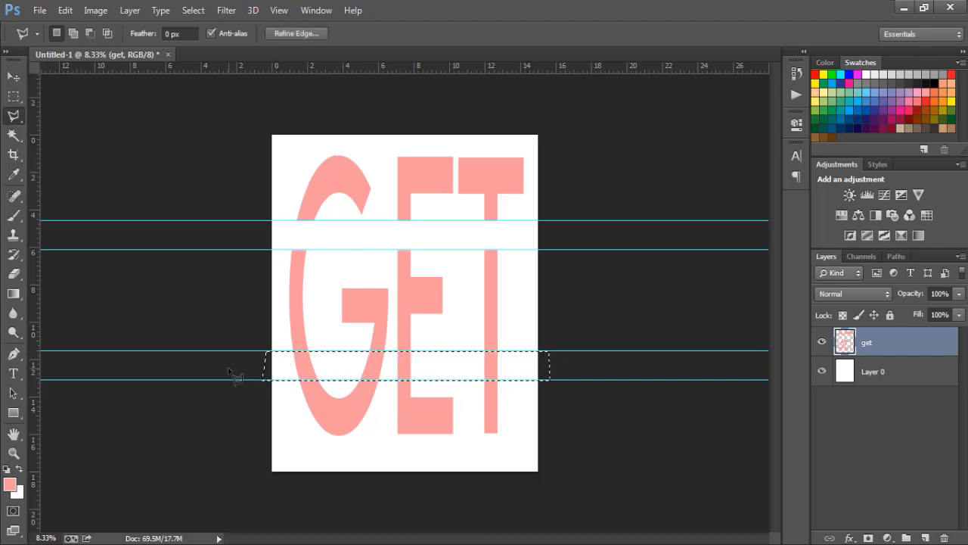
key(Delete)
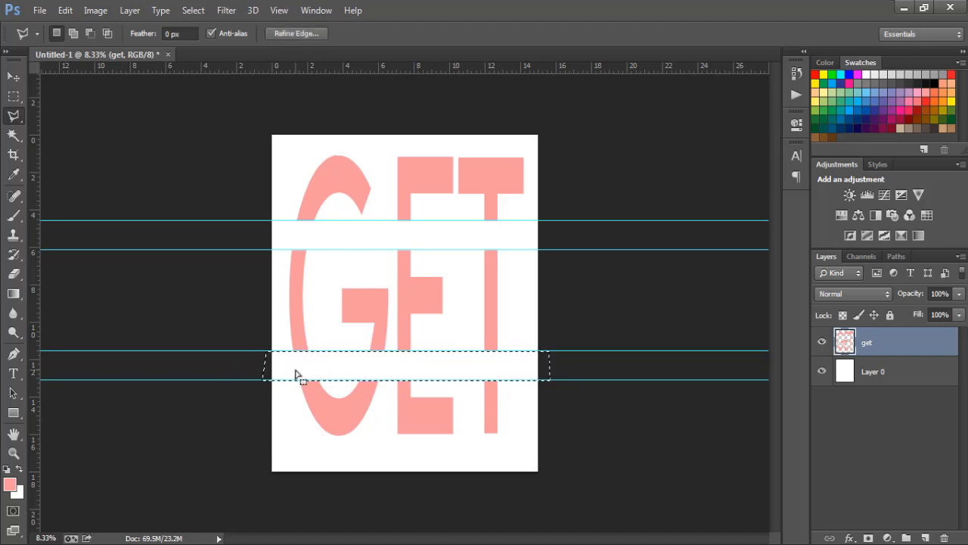
key(ctrl+d)
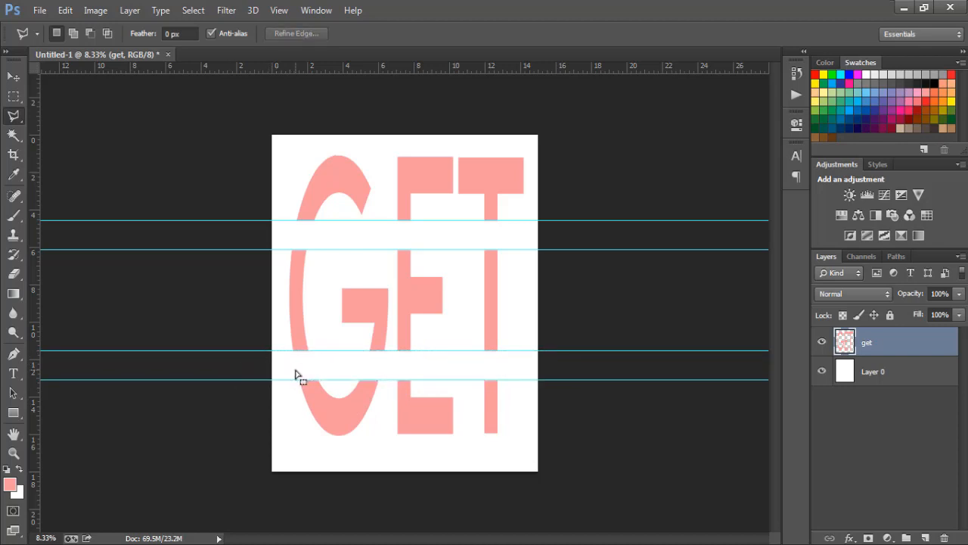
click(13, 79)
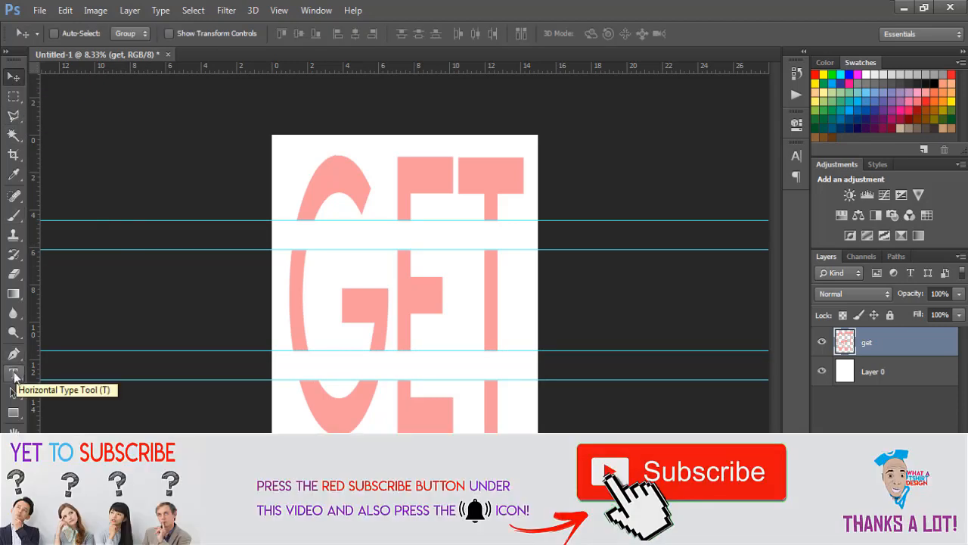
Set the Horizontal Type tool to the blue text colour 6e94d2 and a font size of 30 pt
click(14, 375)
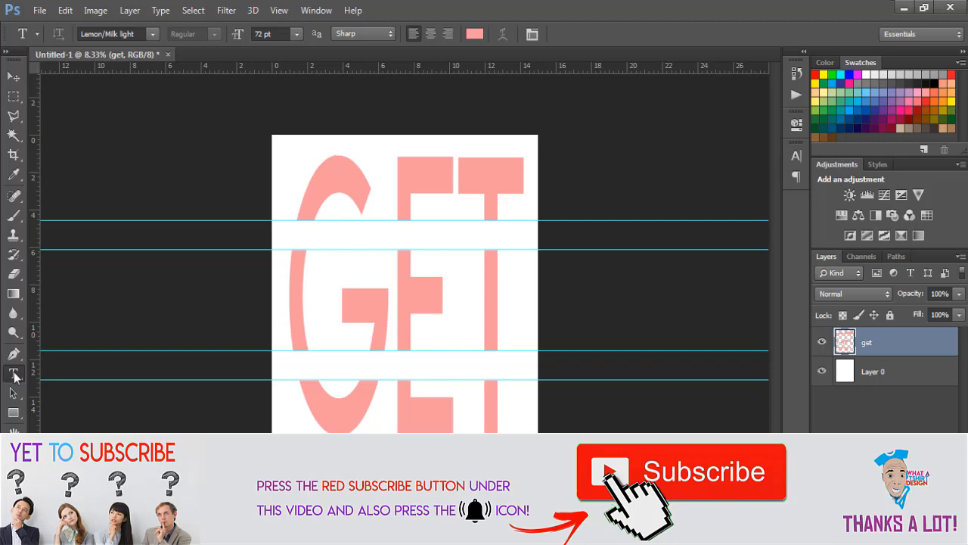
click(475, 34)
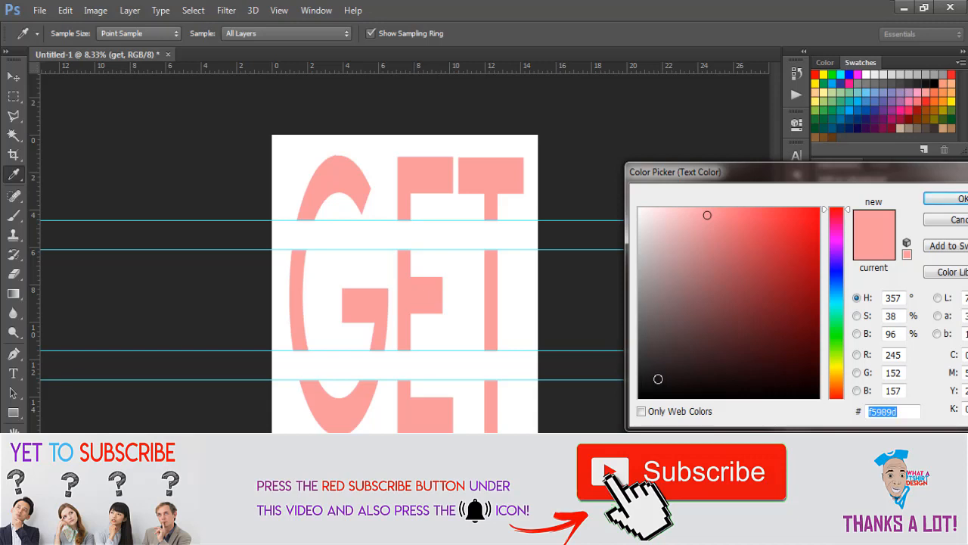
click(836, 283)
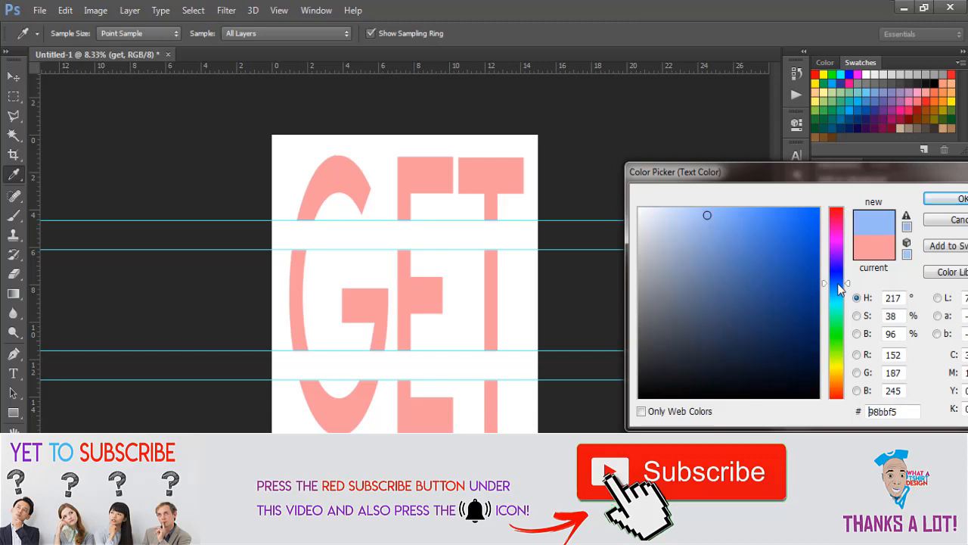
click(724, 240)
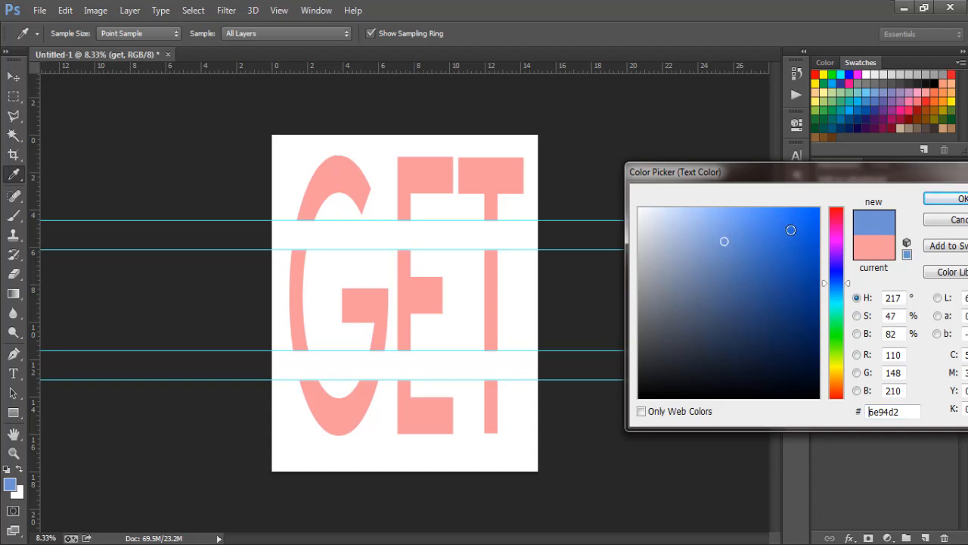
click(950, 203)
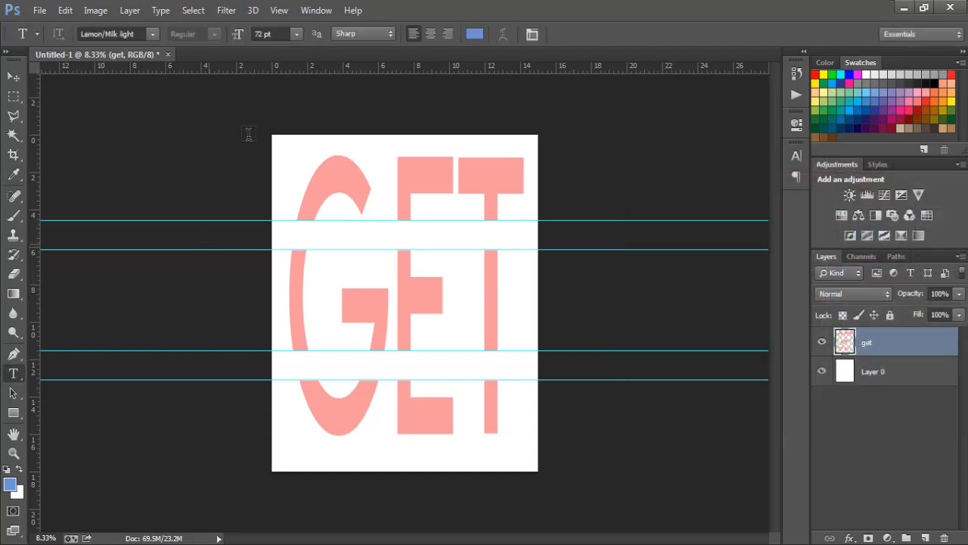
click(297, 34)
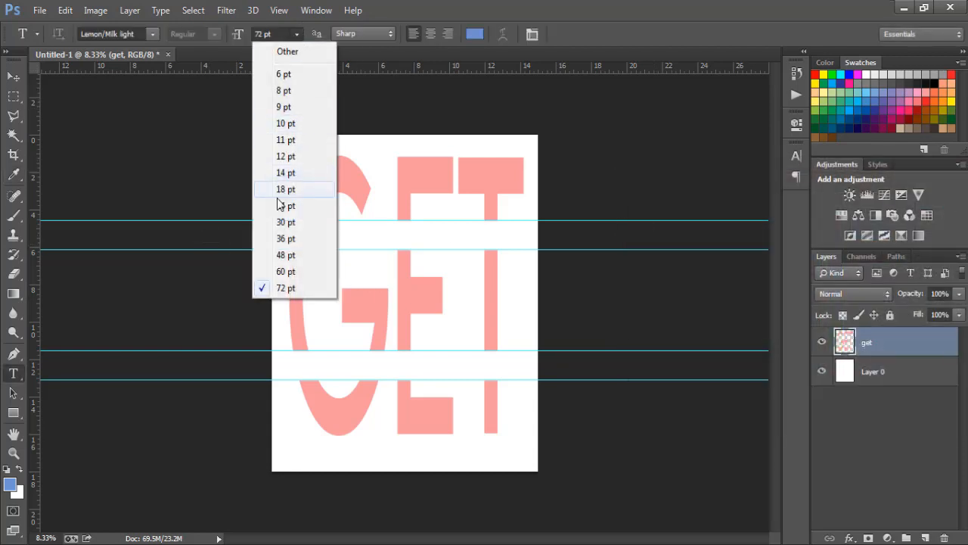
click(283, 223)
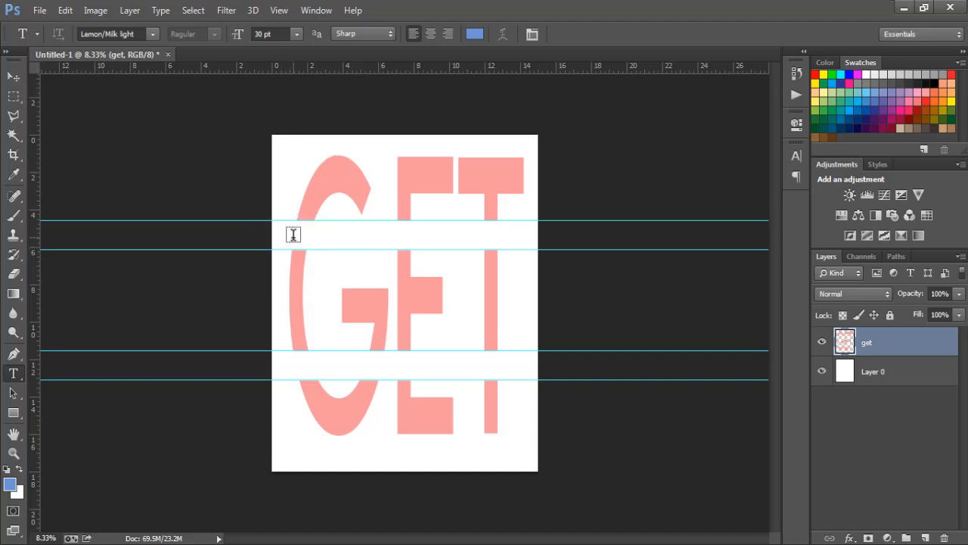
Place two vertical guides at the outer edges of GET, about 1 and 14.1 inches across the canvas
drag(37, 240, 289, 225)
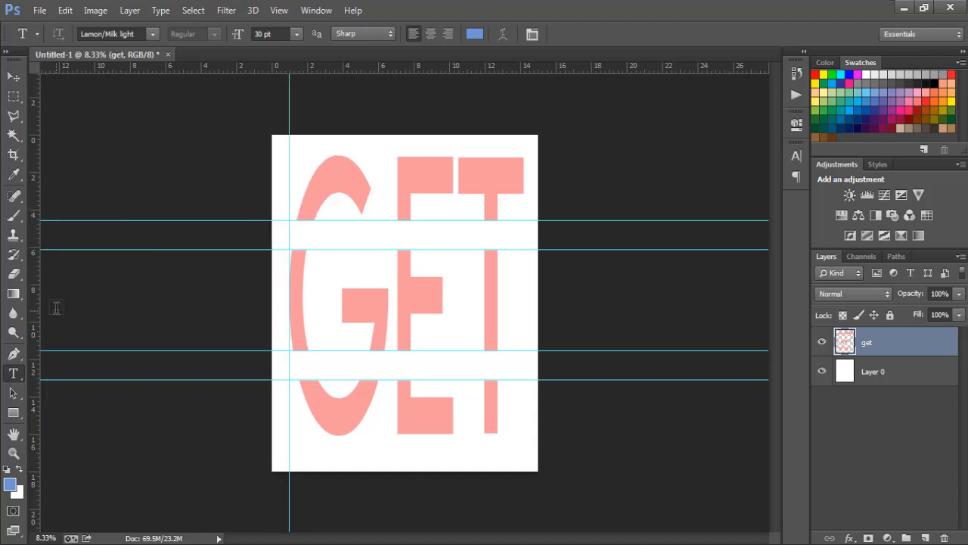
drag(37, 307, 523, 311)
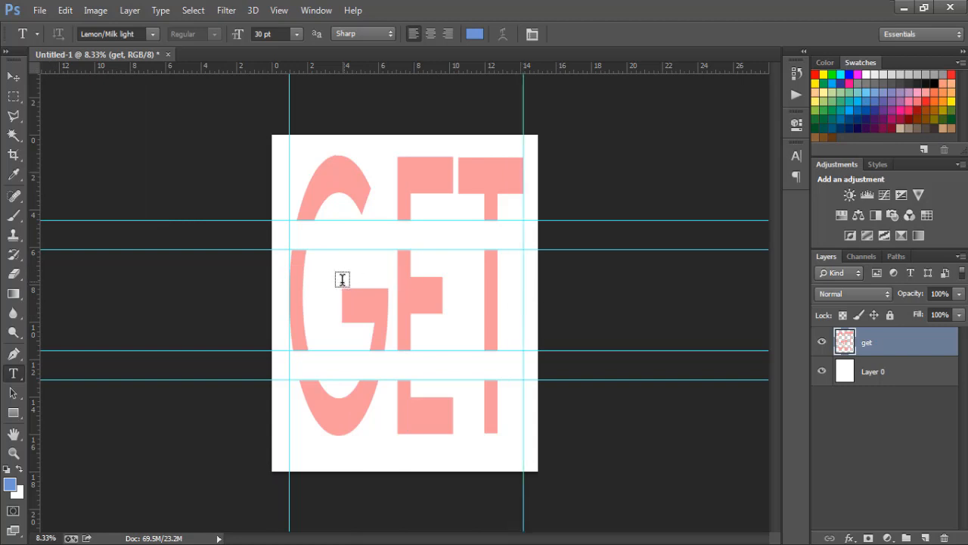
Add the text "get up, believe and then archive your goals" in the upper gap of GET, starting near its outer edge
click(299, 235)
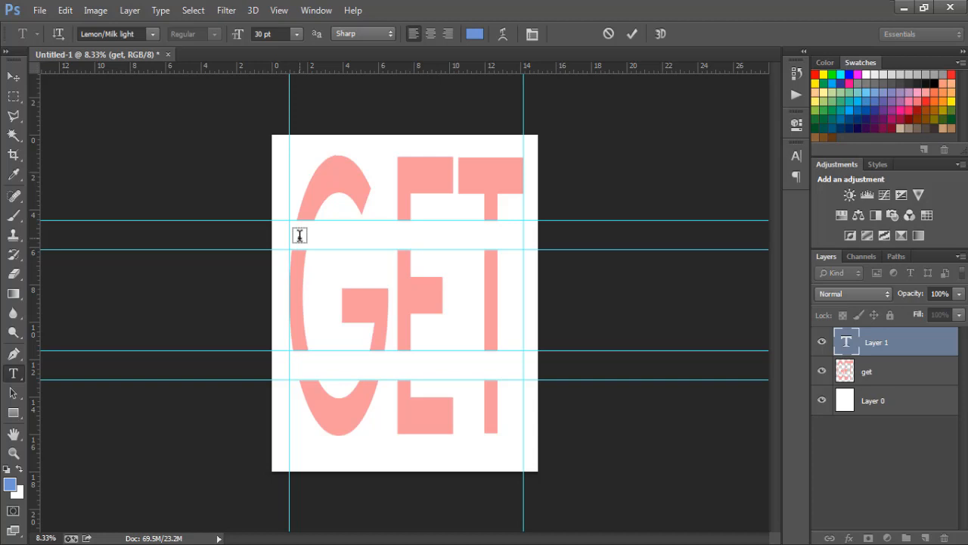
text(get)
text( up)
text( &)
text(el)
text(ie)
text(v)
text(E AND)
text( THEN)
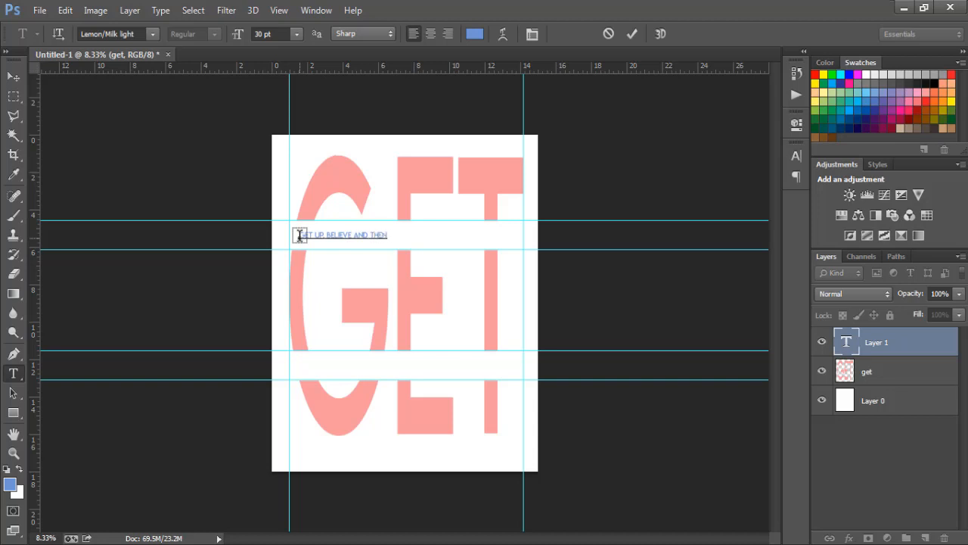
text( ACH)
text(IV)
text(E YOUR GOALS)
Enlarge the whole slogan line to 45 pt and commit the text
key(ctrl+a)
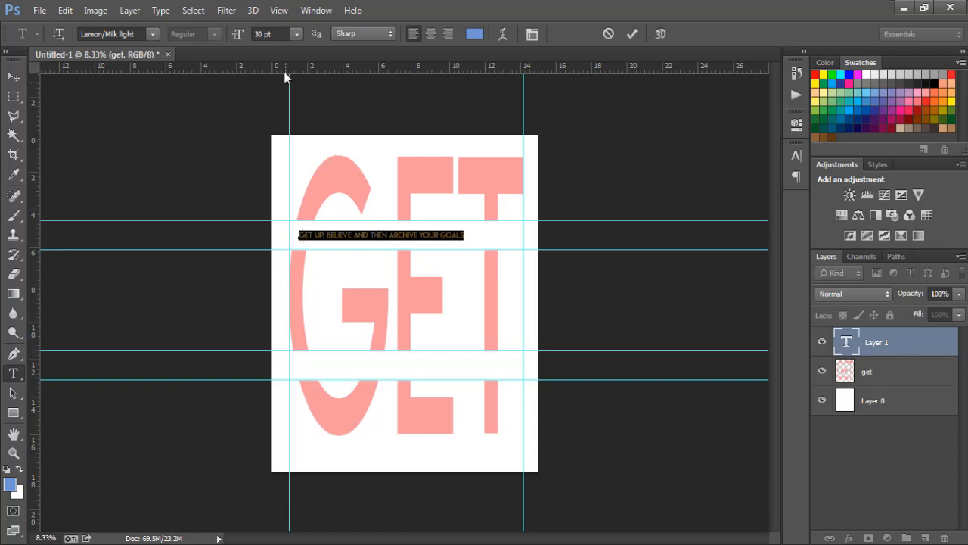
click(277, 34)
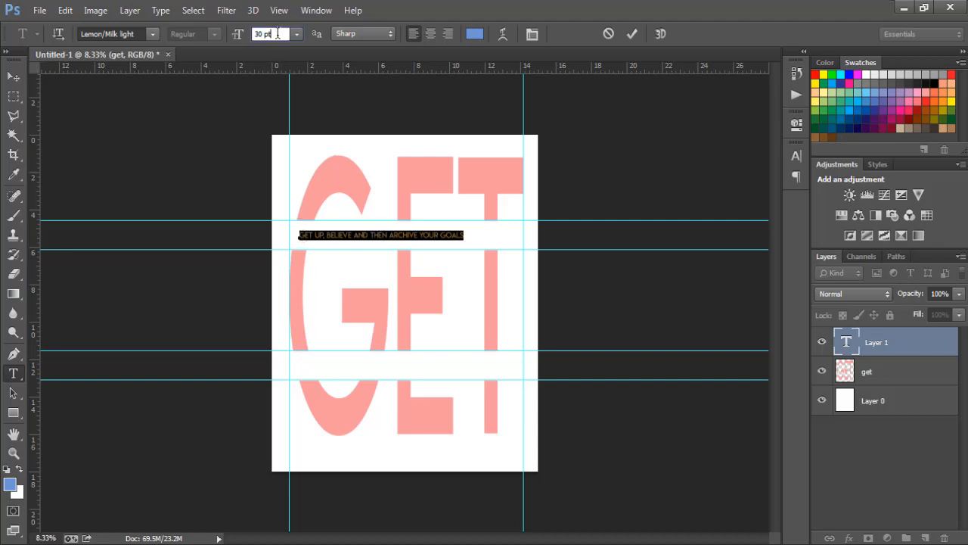
key(Up)
key(Up)
key(Up)
key(Up)
key(Up)
key(Up)
key(Up)
key(Up)
key(Up)
key(Up)
key(Up)
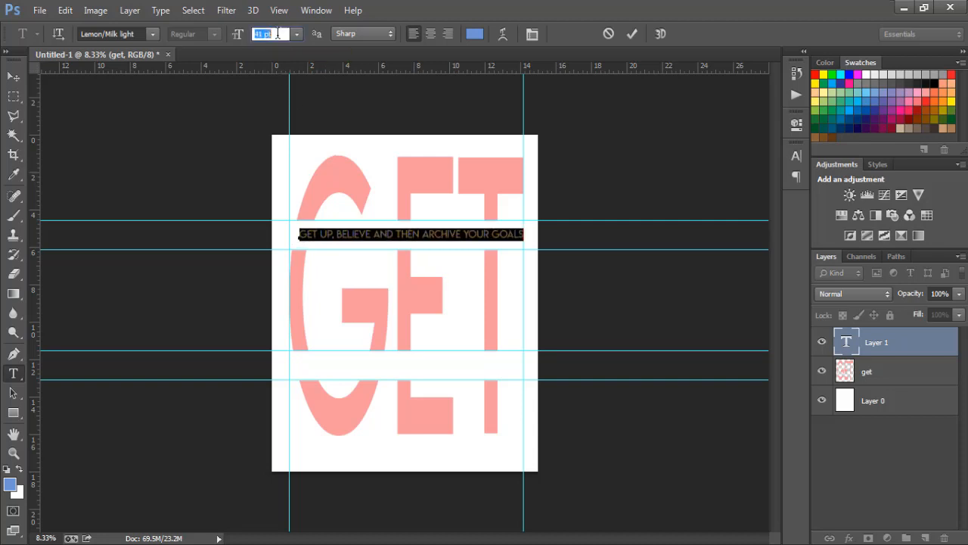
key(Up)
key(Up)
key(Up)
key(Up)
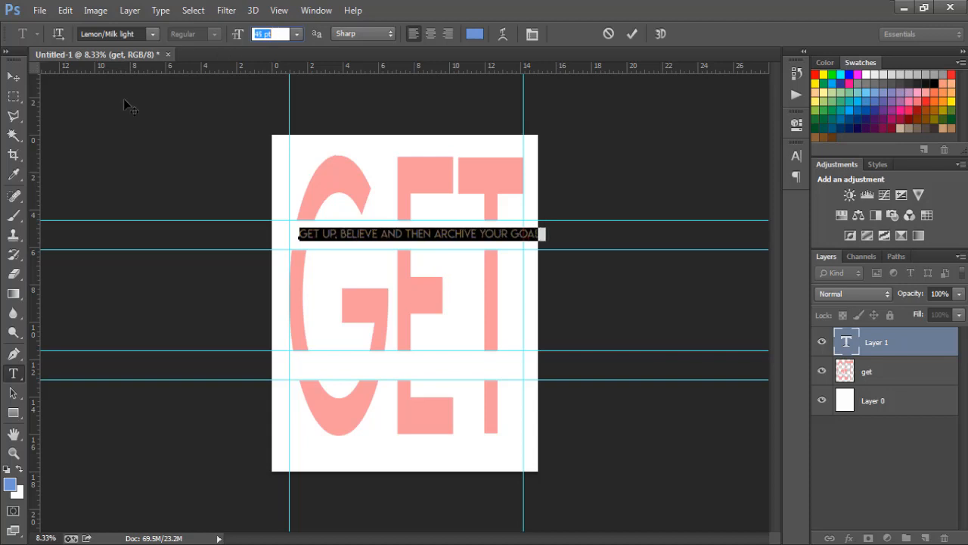
click(14, 76)
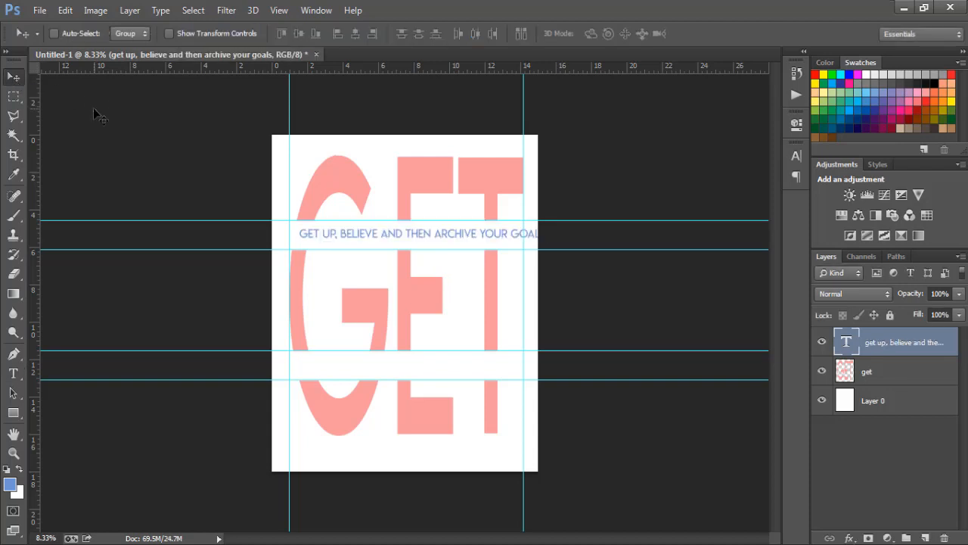
Nudge the slogan about 0.7 inch left and slightly down to centre it within the upper gap of GET
key(shift+Left)
key(shift+Left)
key(shift+Left)
key(shift+Left)
key(shift+Left)
key(shift+Left)
key(shift+Left)
key(shift+Left)
key(shift+Left)
key(shift+Left)
key(shift+Left)
key(shift+Left)
key(shift+Left)
key(shift+Left)
key(shift+Left)
key(shift+Left)
key(shift+Left)
key(shift+Left)
key(shift+Left)
key(shift+Left)
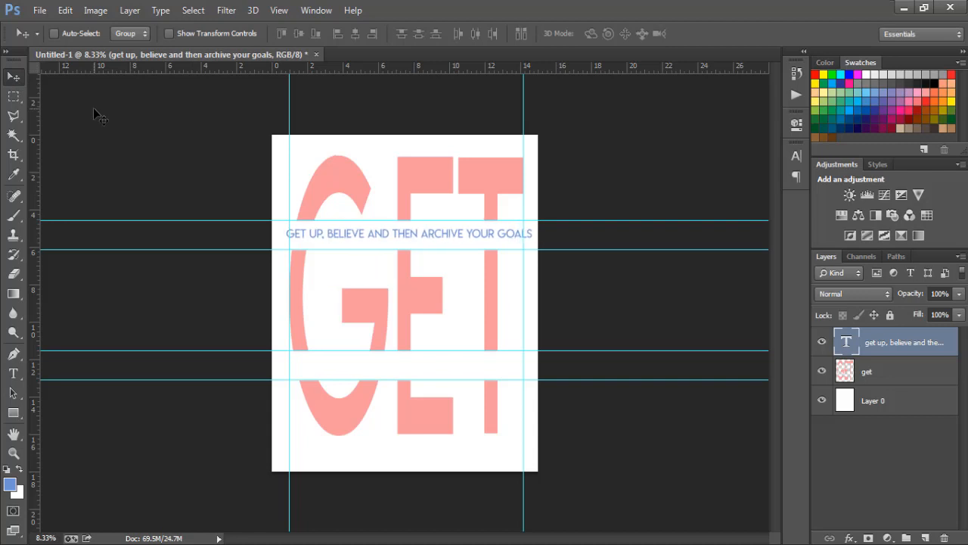
key(shift+Down)
key(shift+Down)
key(shift+Down)
key(shift+Down)
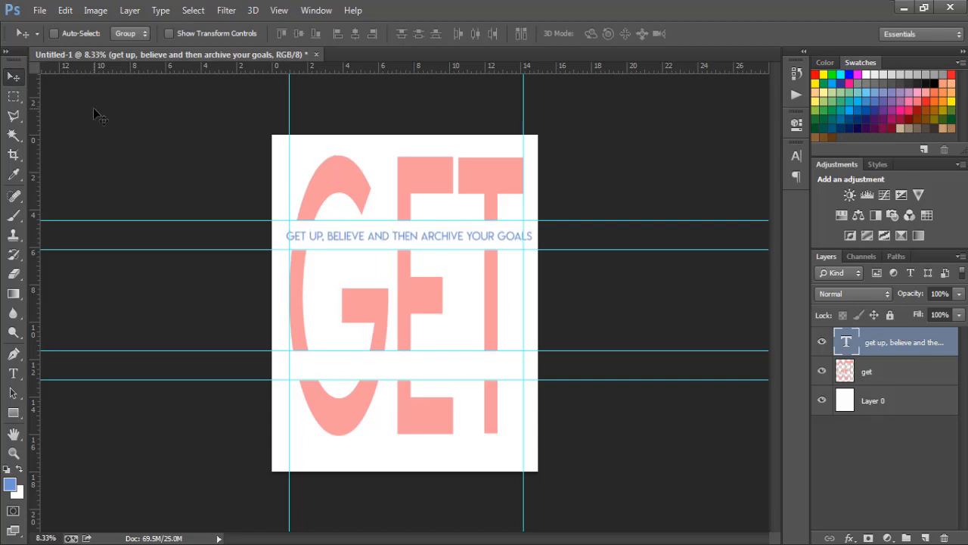
Scale the slogan down slightly to fit between the two vertical guides and nudge it into horizontal alignment with GET
key(ctrl+t)
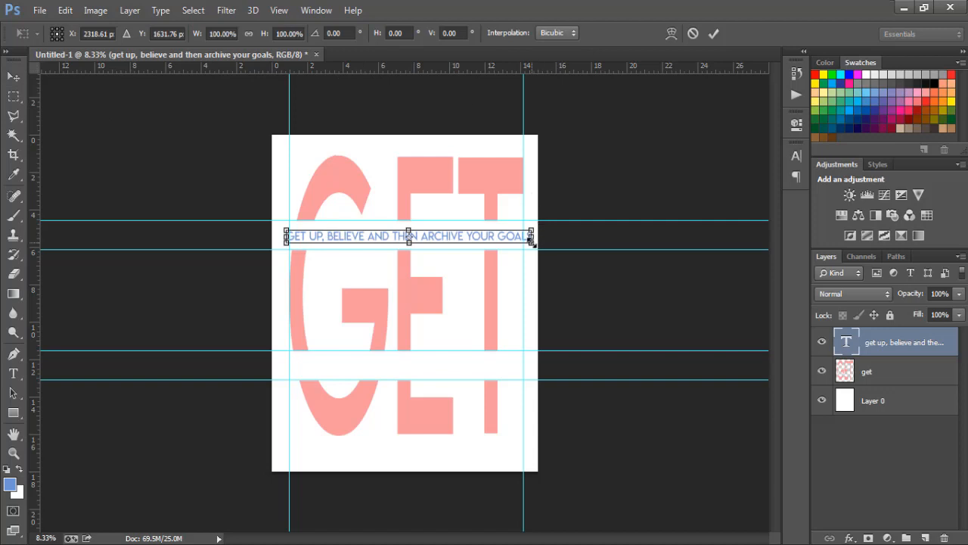
drag(533, 240, 524, 240)
key(Return)
key(shift+Left)
key(shift+Left)
key(shift+Left)
key(shift+Left)
key(shift+Left)
key(shift+Left)
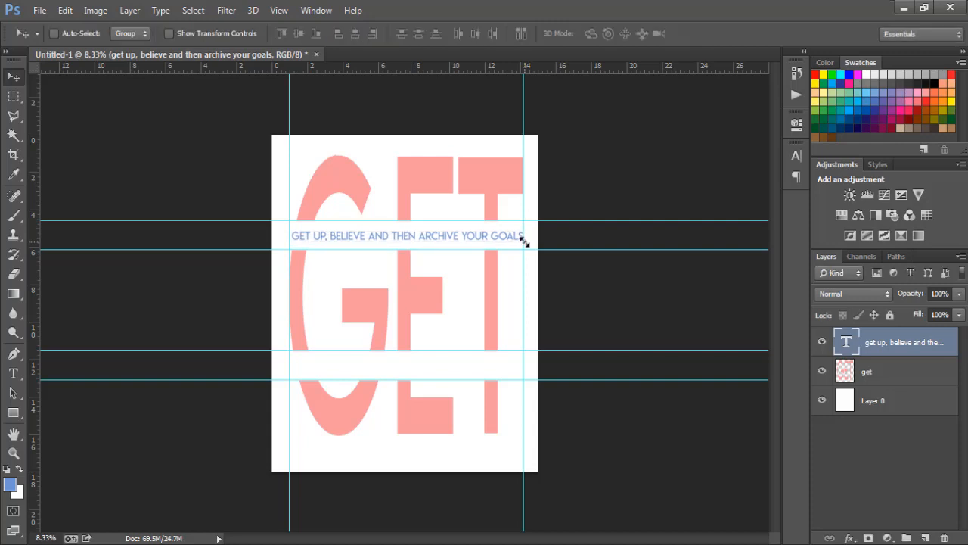
key(shift+Right)
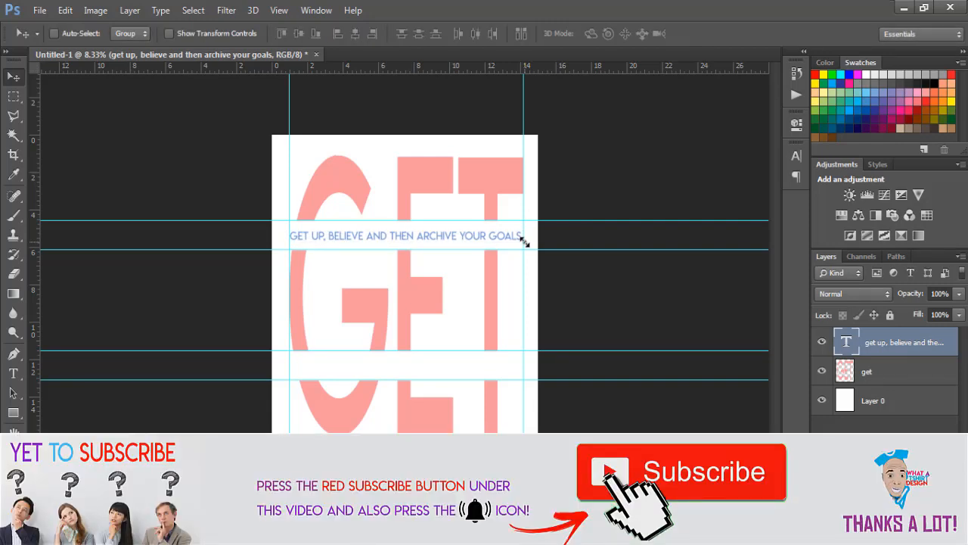
Stretch the slogan's height to about 130% at unchanged width, commit the transform and nudge the line slightly right
key(ctrl+t)
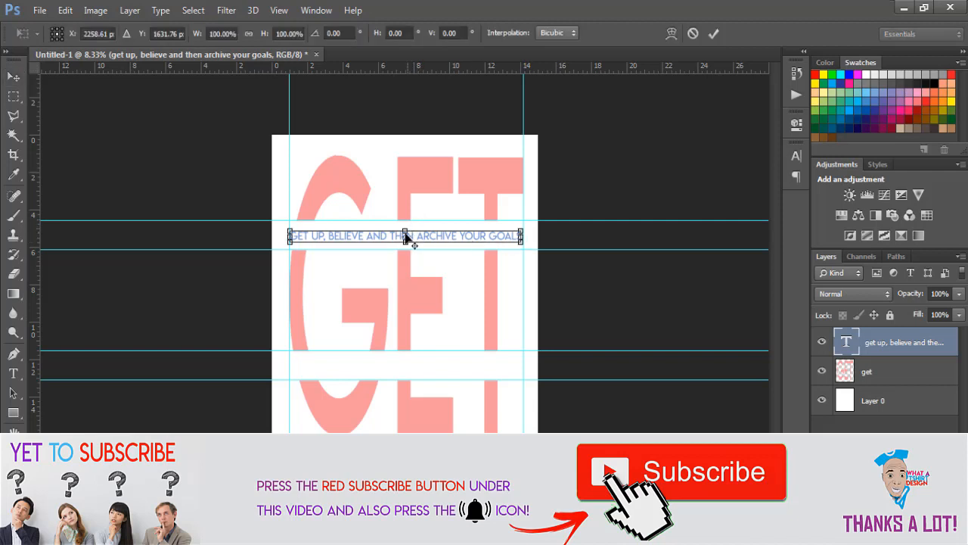
drag(404, 227, 406, 230)
drag(404, 227, 404, 228)
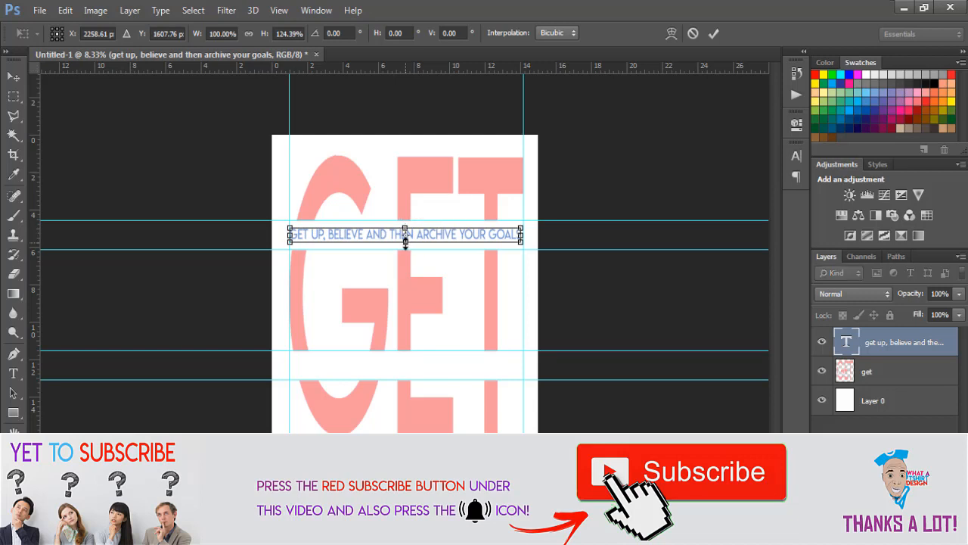
drag(406, 241, 406, 242)
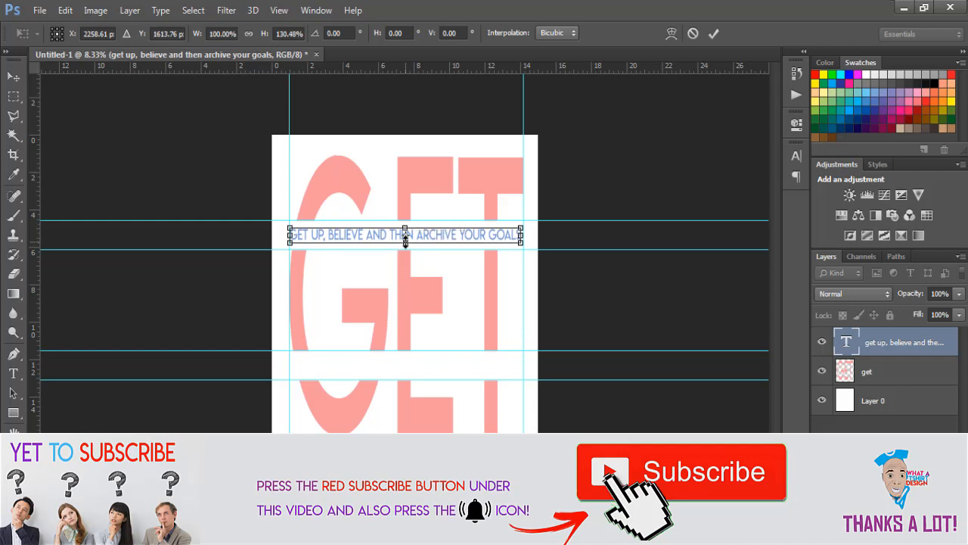
key(Return)
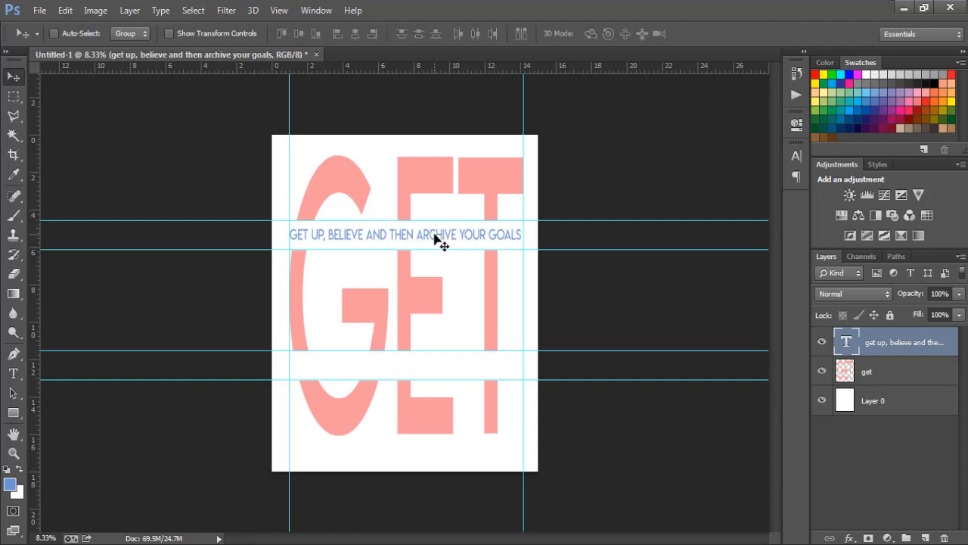
key(Right)
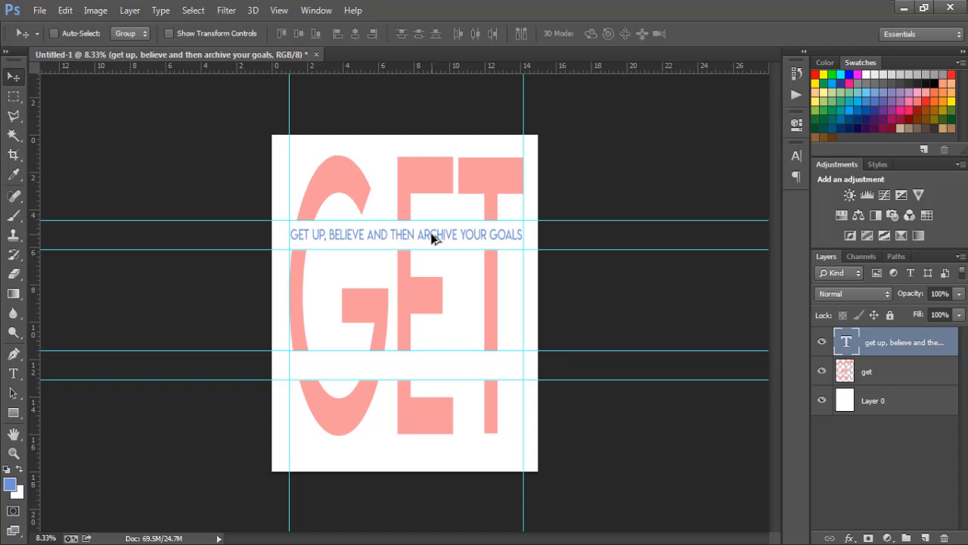
Duplicate the slogan into the lower gap of GET and nudge the copy left to align it between the vertical guides
drag(433, 237, 437, 370)
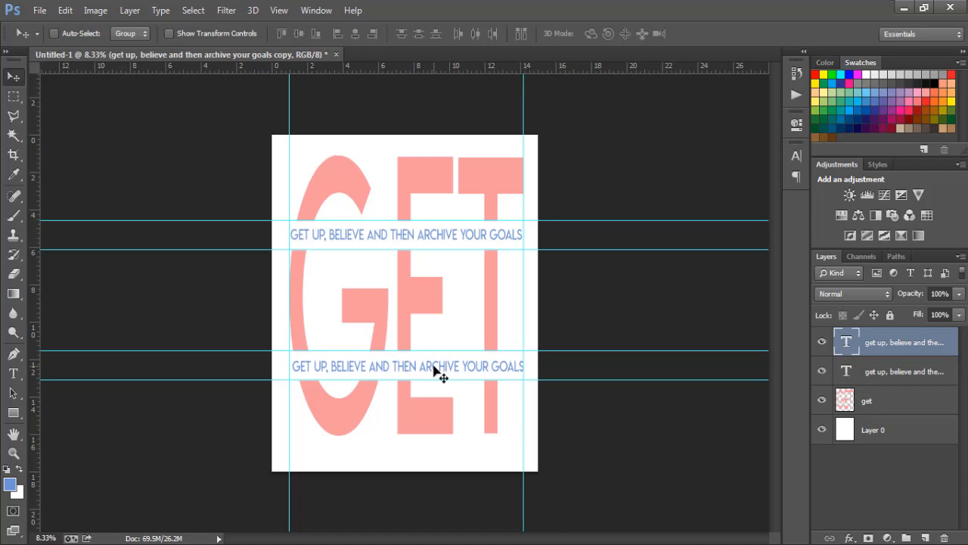
key(shift+Left)
key(shift+Left)
key(shift+Left)
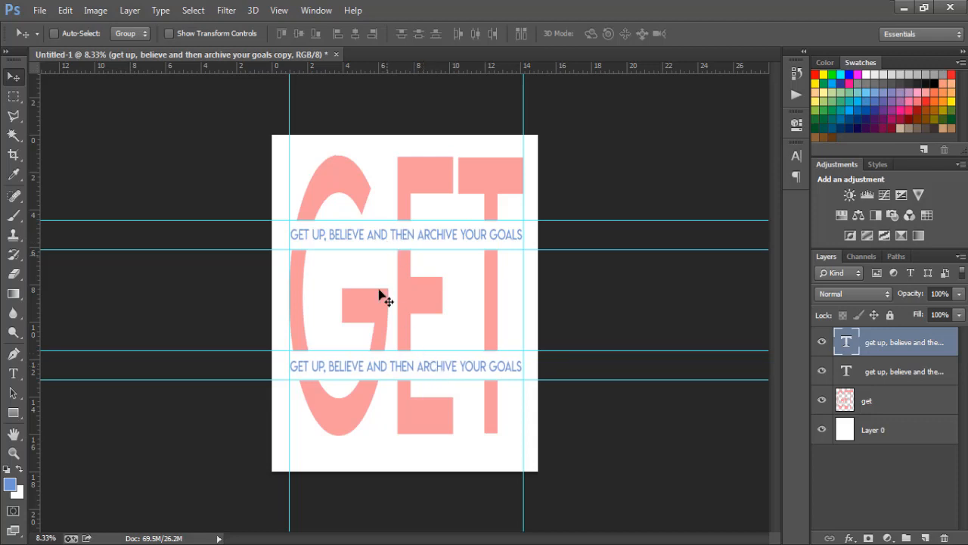
Hide the white background Layer 0 and save the document as a Photoshop file named get in the Pictures library
click(822, 430)
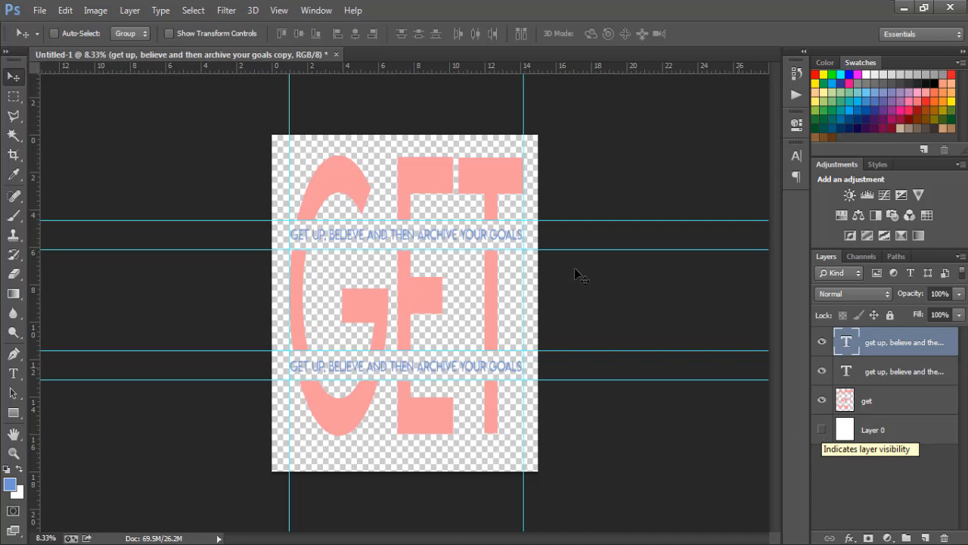
click(44, 10)
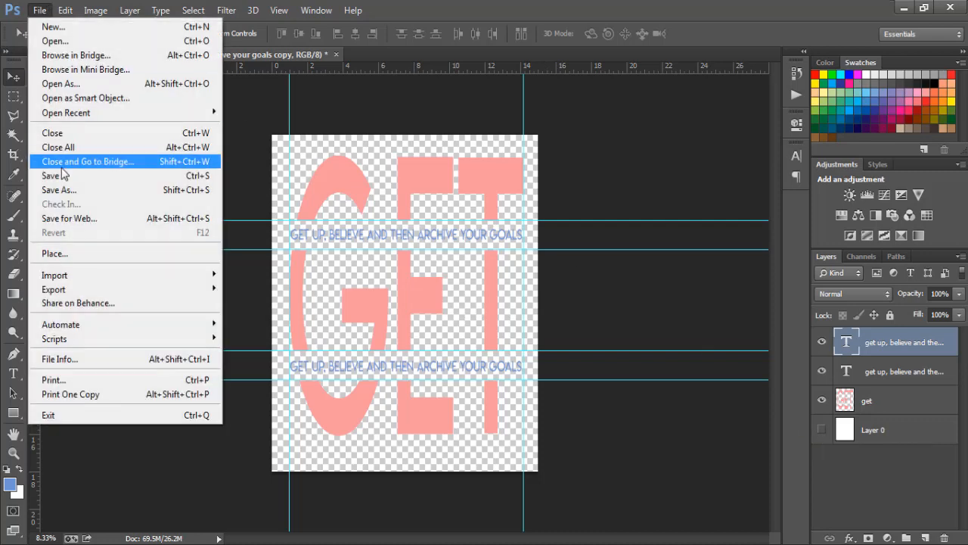
click(62, 191)
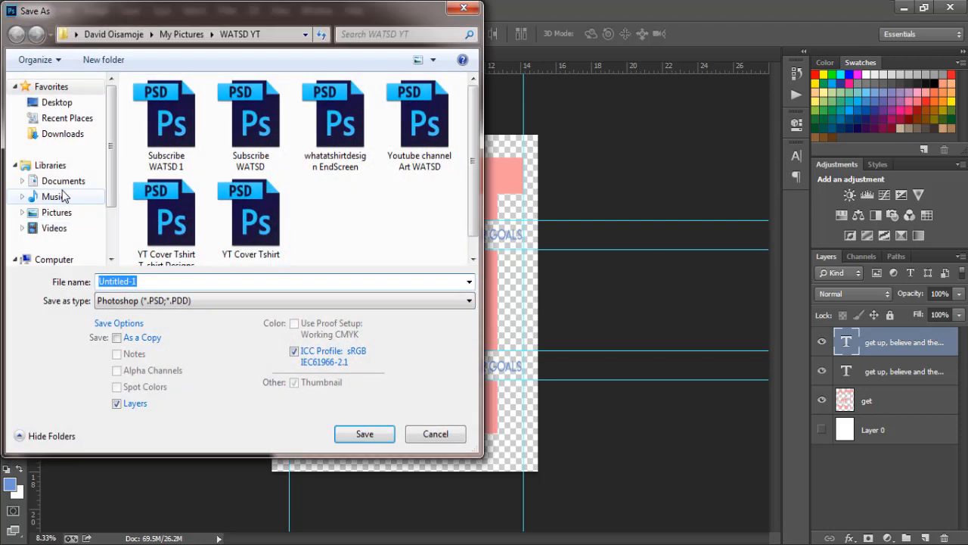
click(55, 213)
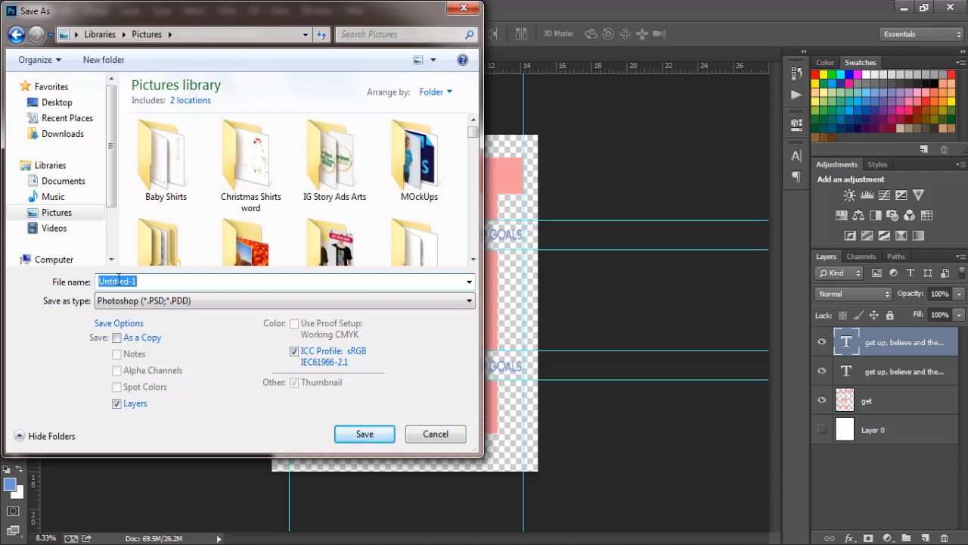
text(get)
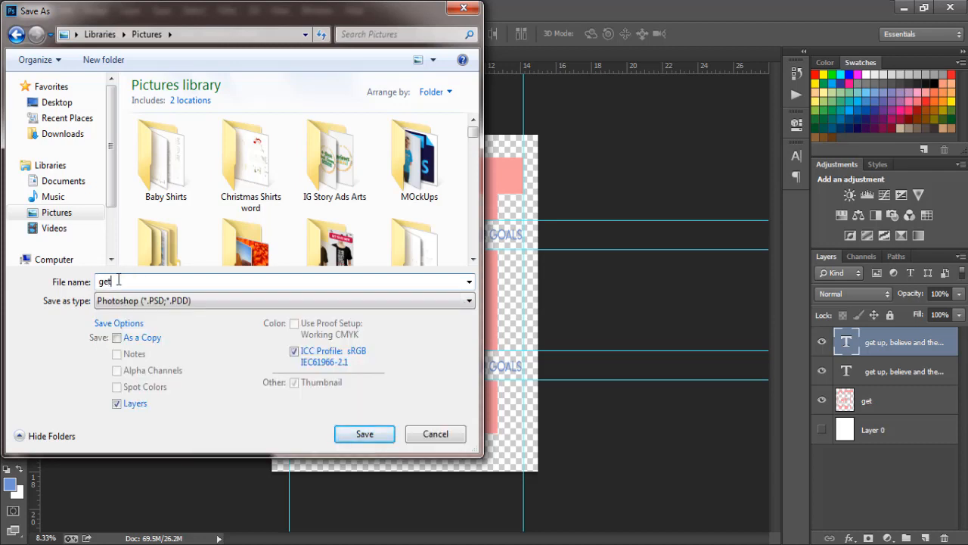
click(345, 438)
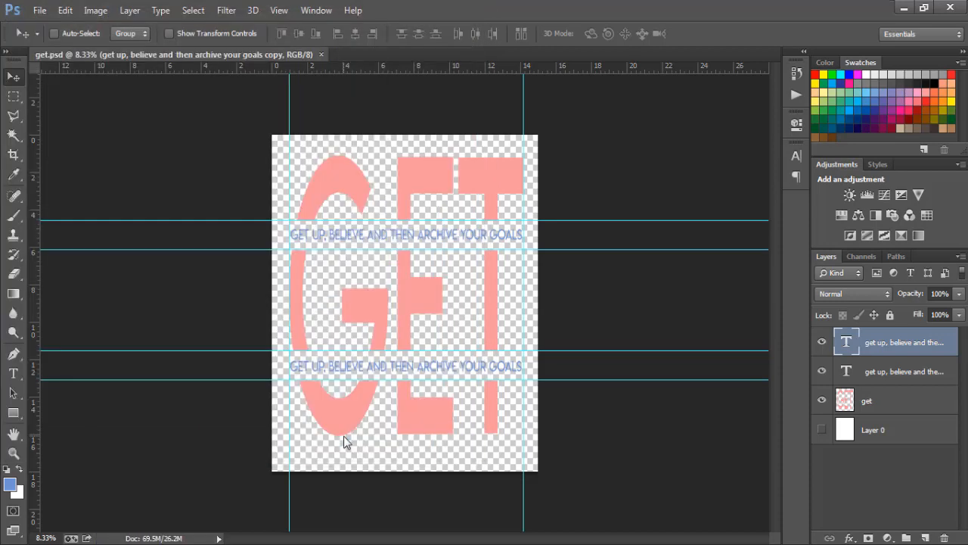
Save a PNG copy of the design named get in the Pictures library, using Smallest / Slow compression and no interlacing
click(40, 10)
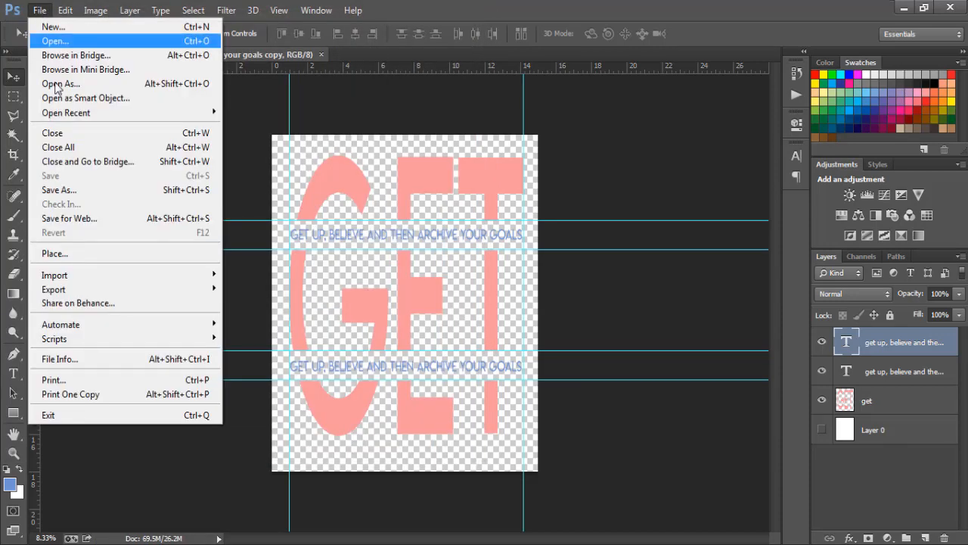
click(86, 191)
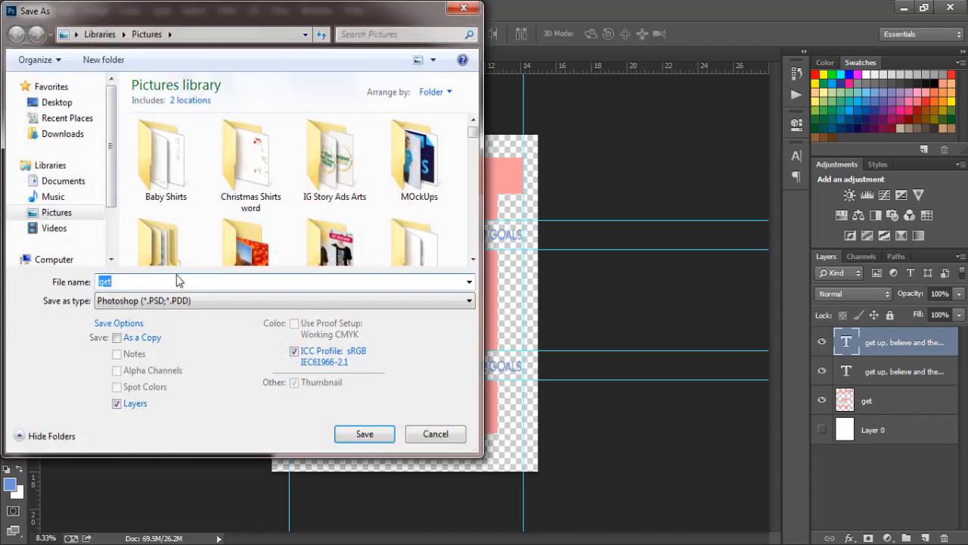
click(182, 302)
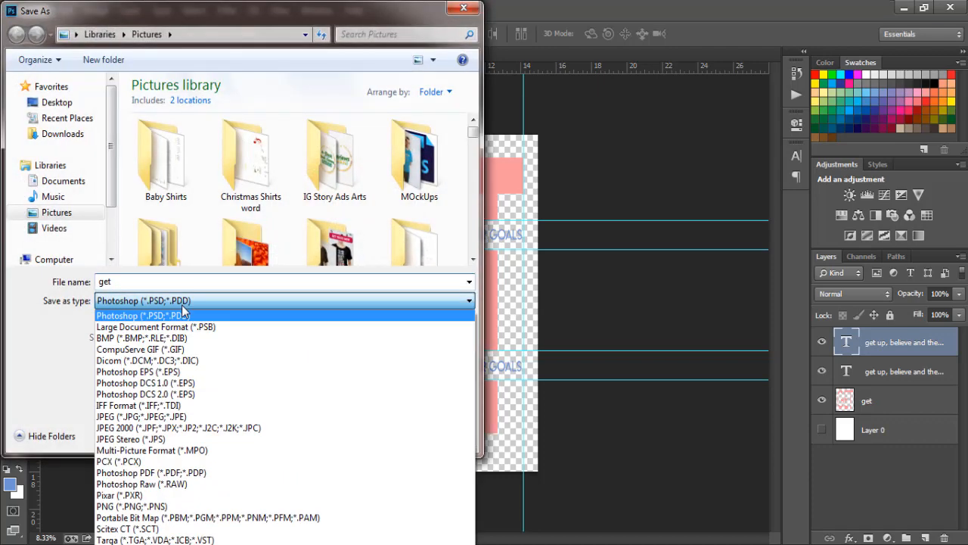
click(122, 506)
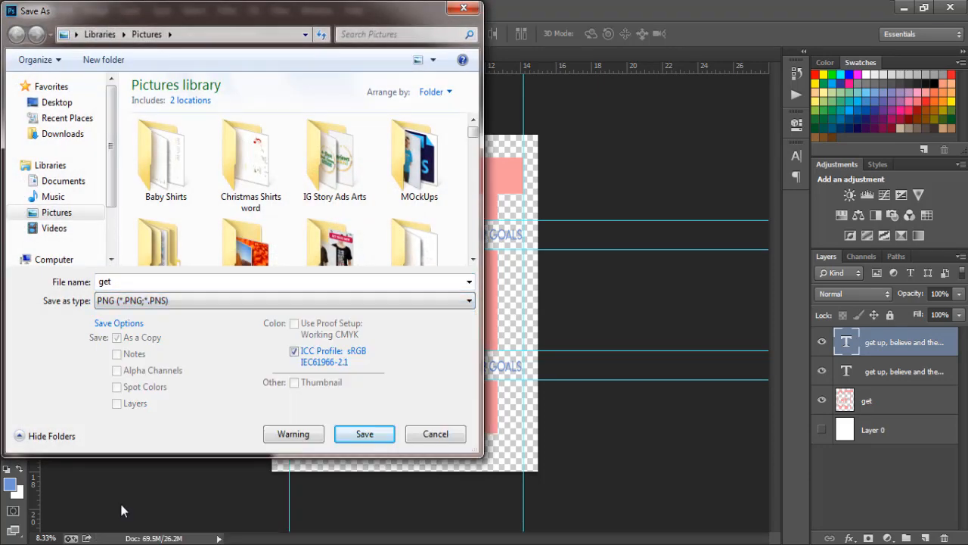
click(355, 433)
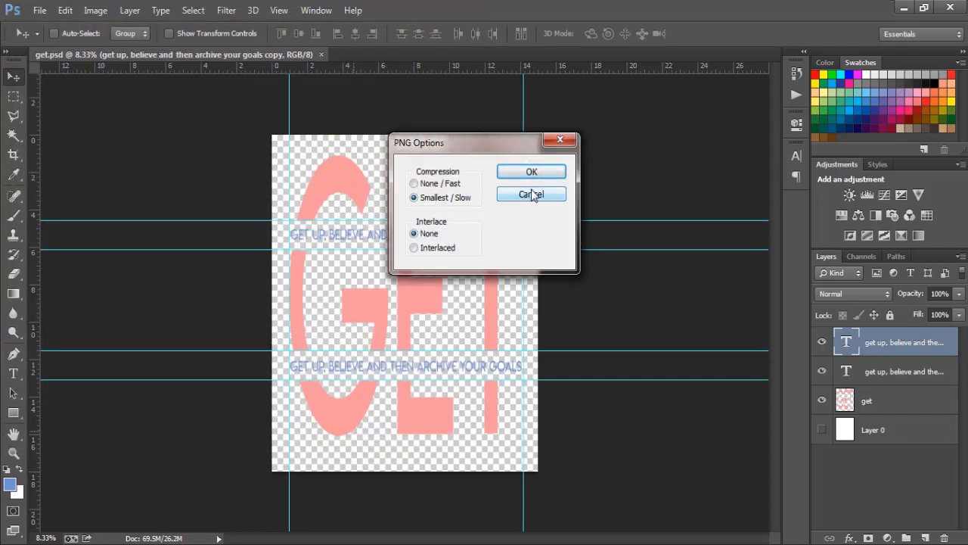
click(527, 174)
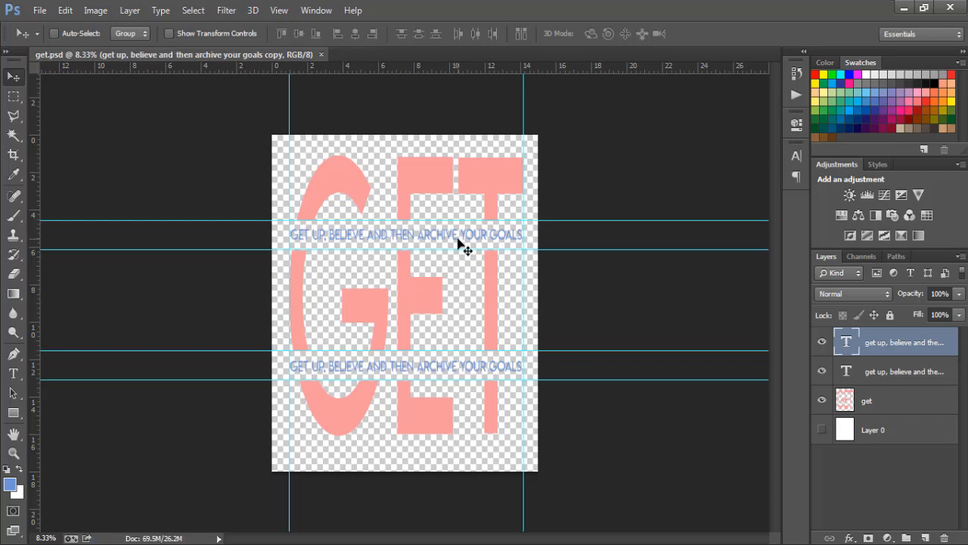
View the exported get PNG from the Pictures library in Windows Photo Viewer, and close both the viewer and the folder window
click(249, 543)
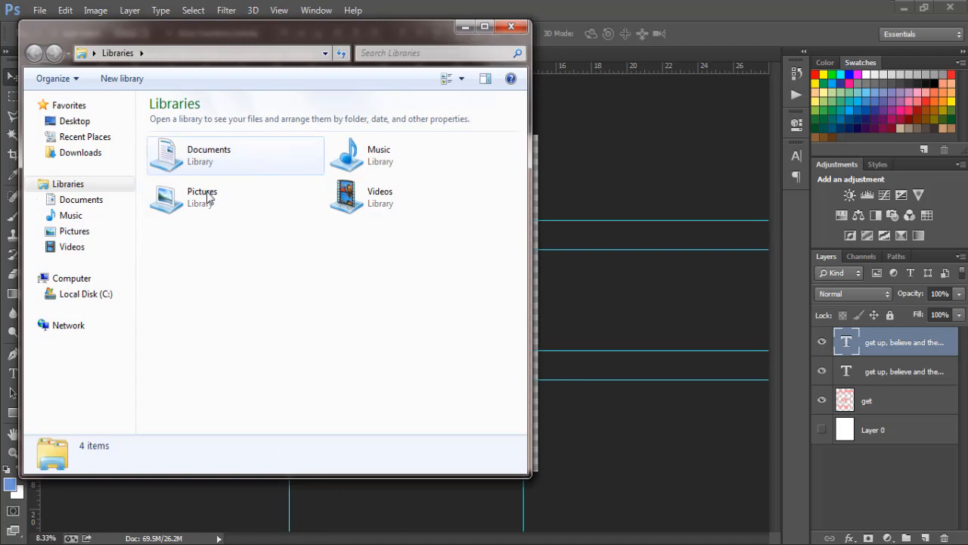
click(204, 200)
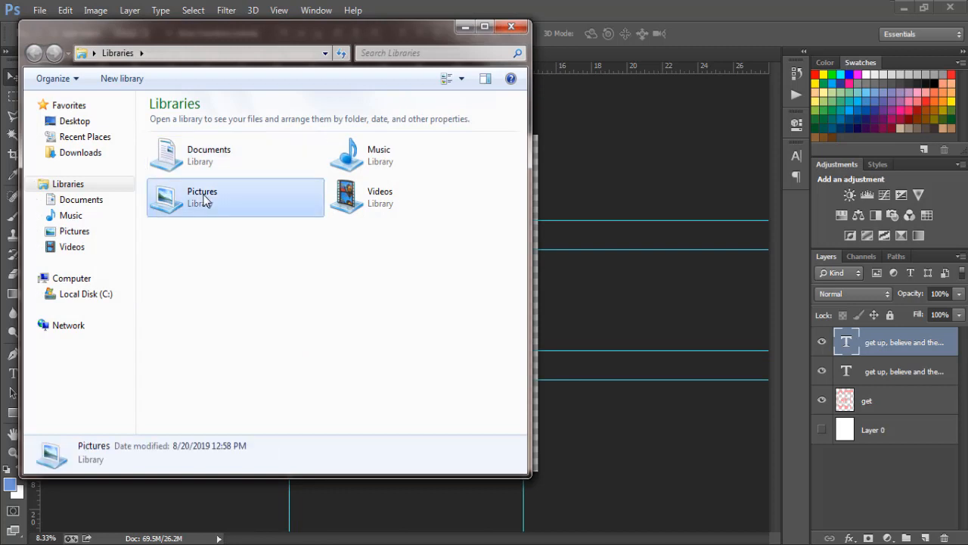
double_click(203, 199)
click(268, 258)
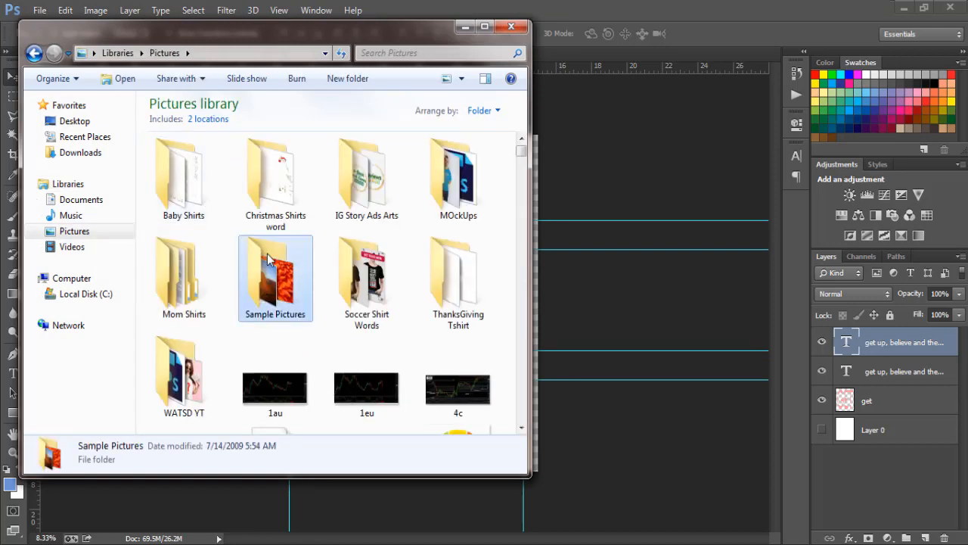
key(g)
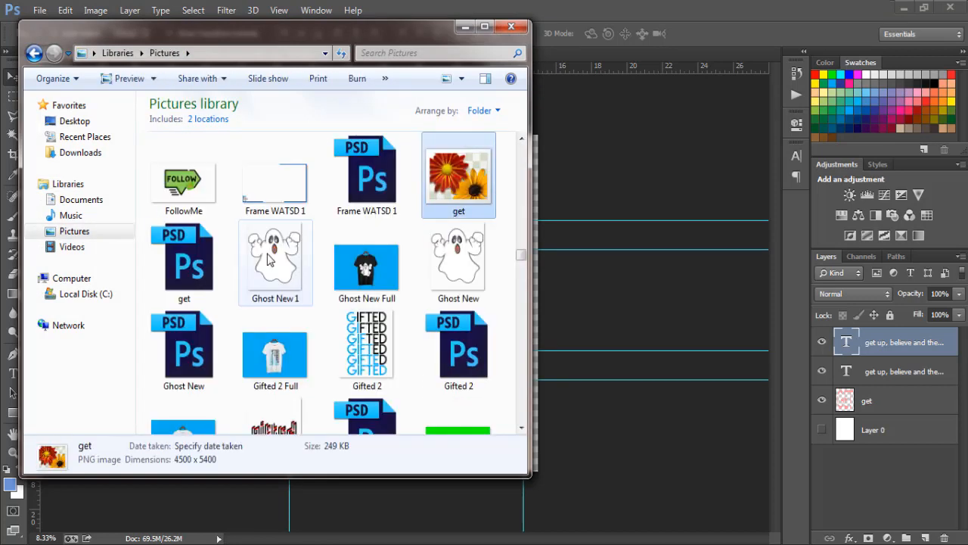
double_click(457, 180)
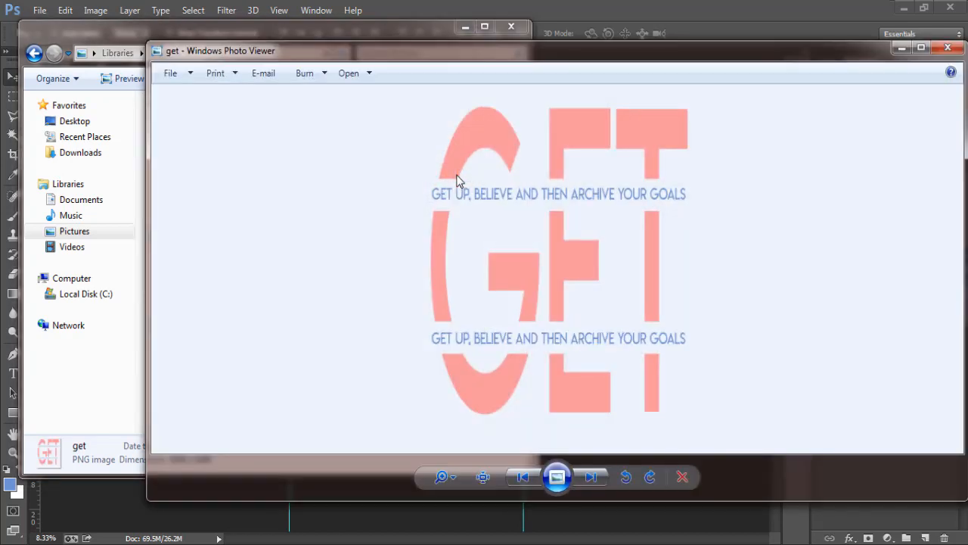
click(947, 47)
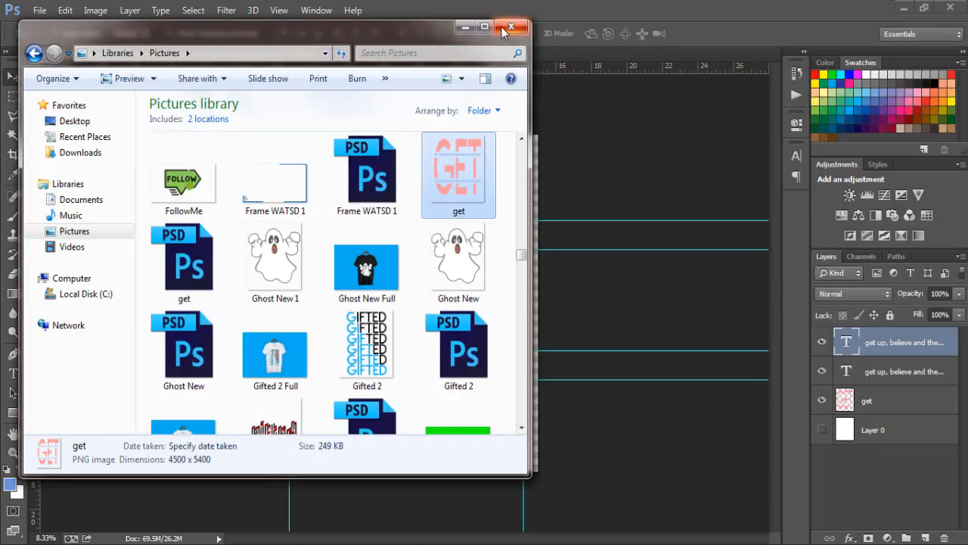
click(509, 28)
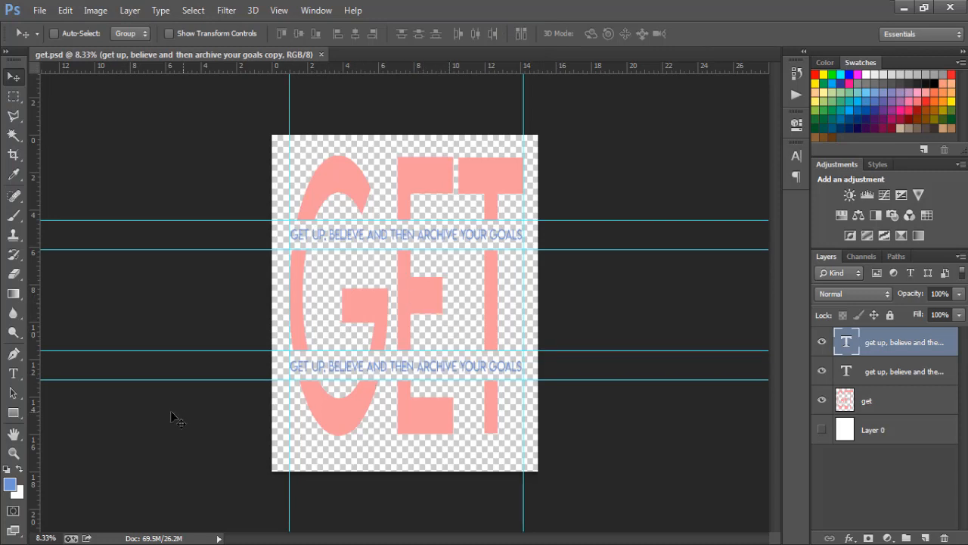
Change the font of the entire lower slogan to Mangal in the Bold style
click(13, 372)
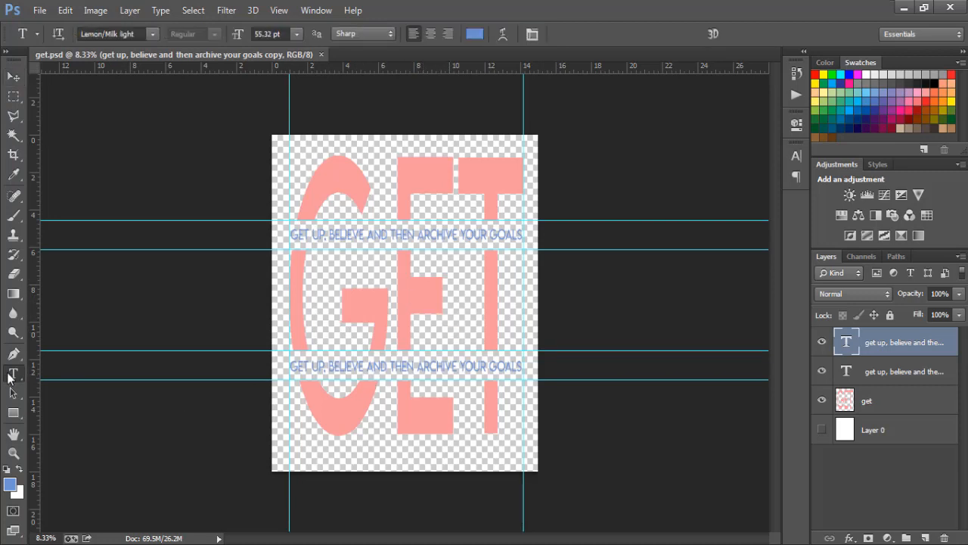
click(340, 365)
key(ctrl+a)
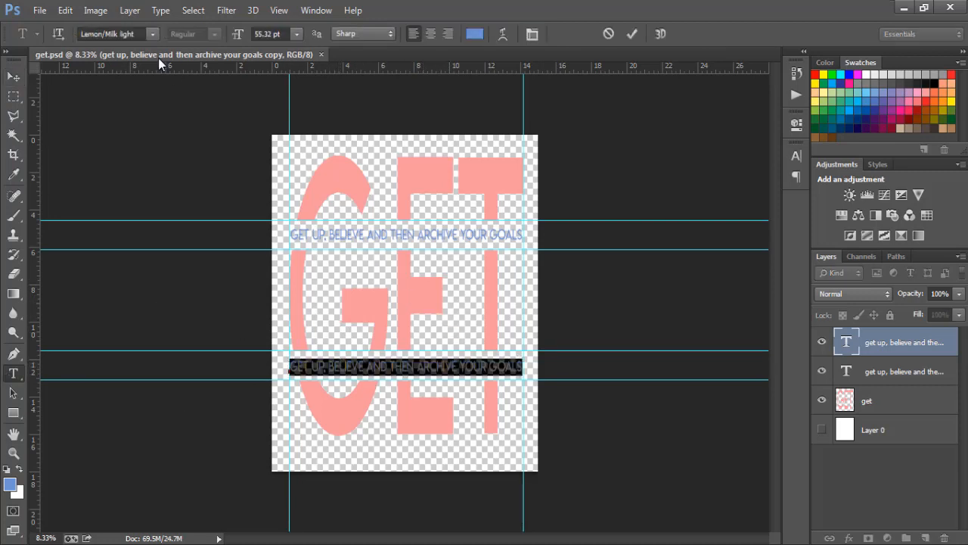
click(136, 34)
key(Down)
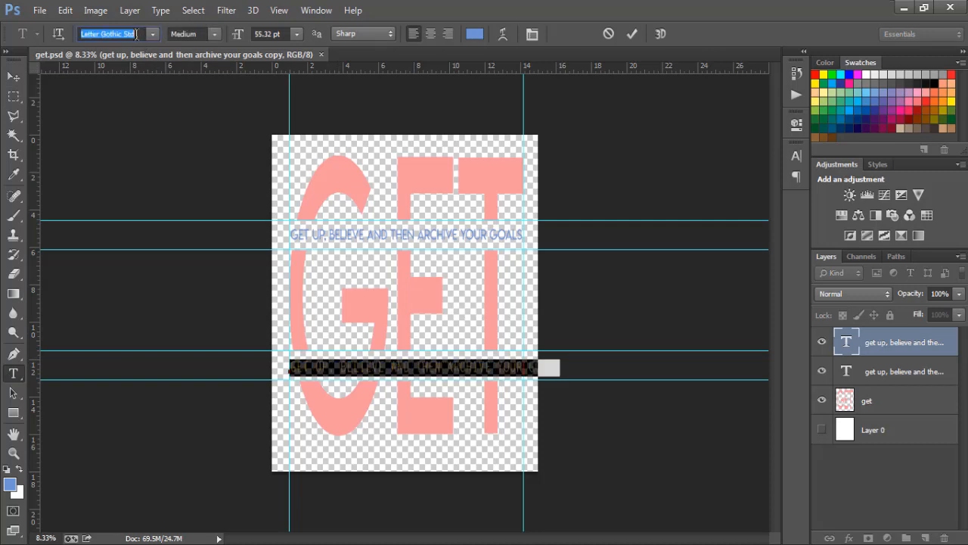
key(Down)
key(Down)
key(Down)
key(Down)
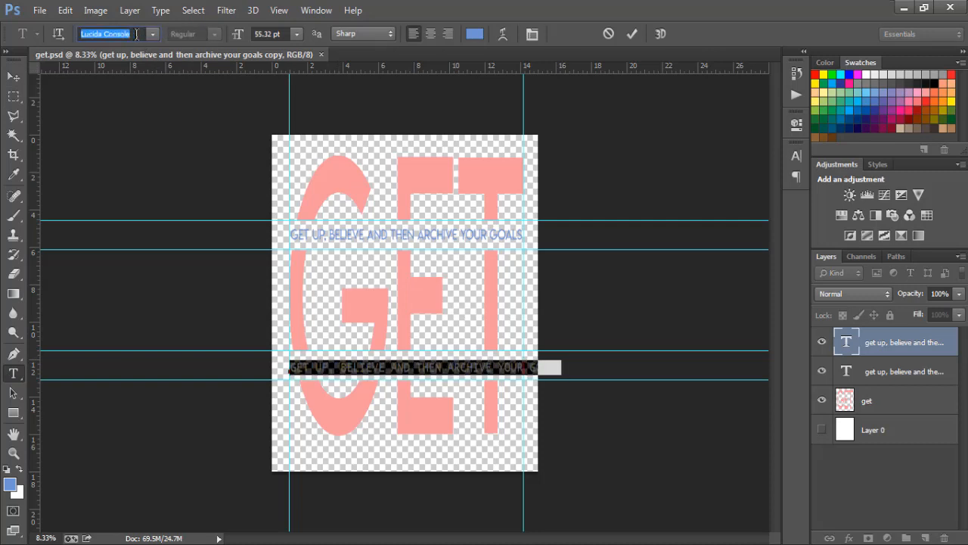
key(Down)
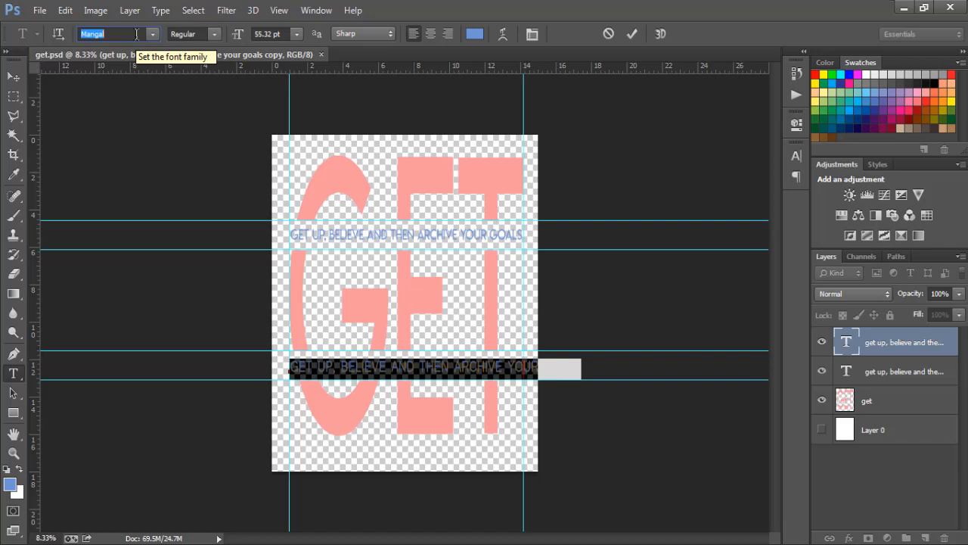
click(217, 33)
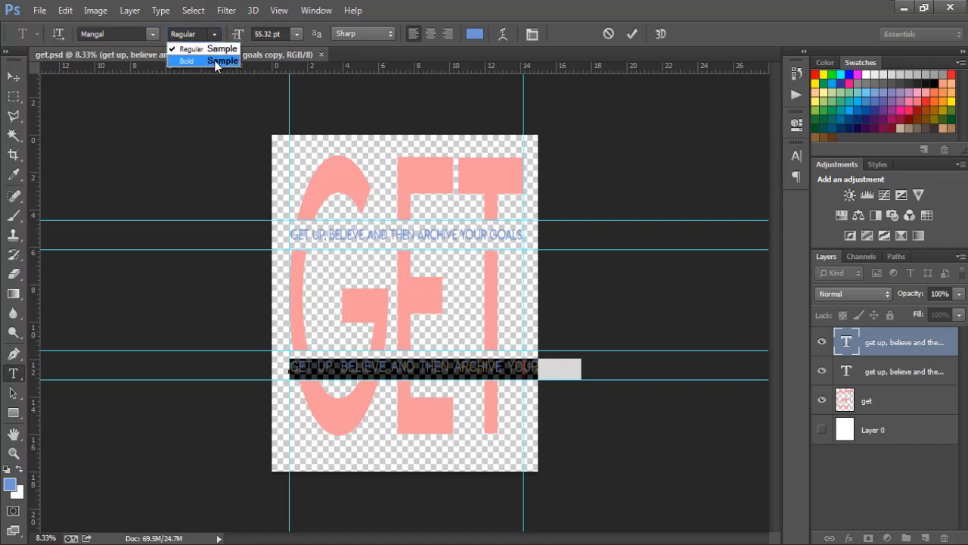
click(214, 59)
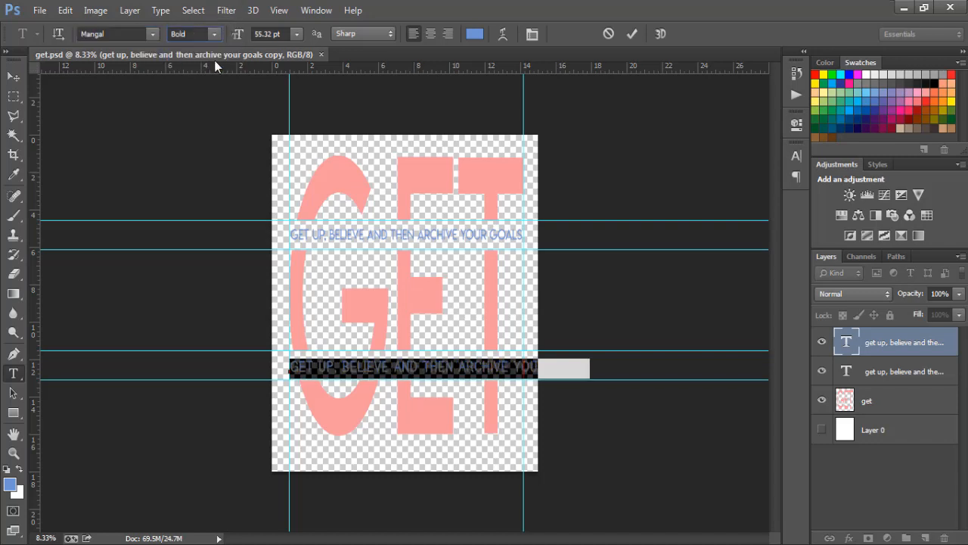
Reduce the lower slogan's font size to 43.32 pt so the line fits between the vertical guides
click(279, 32)
key(Down)
key(Down)
key(Down)
key(Down)
key(Down)
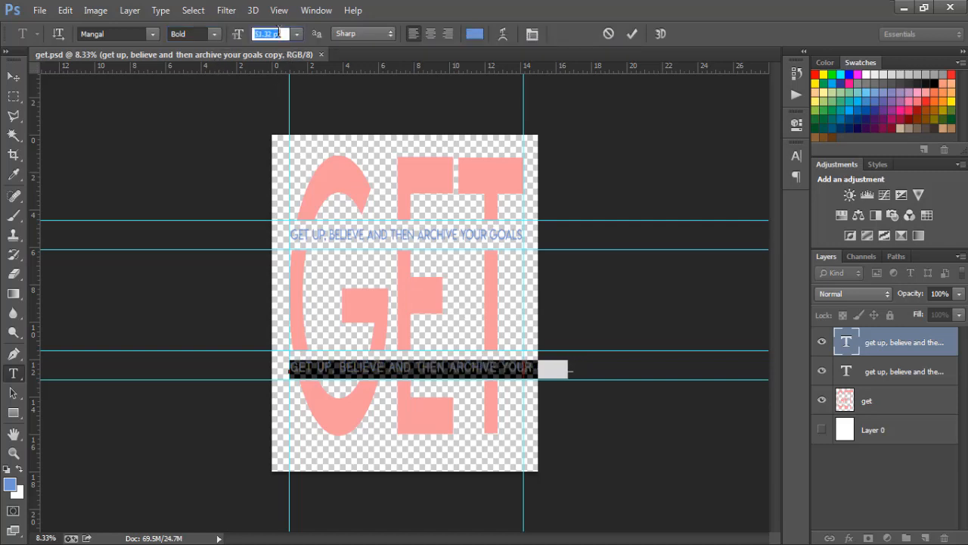
key(Down)
key(Down)
key(Down)
key(Down)
key(Down)
key(Down)
key(Down)
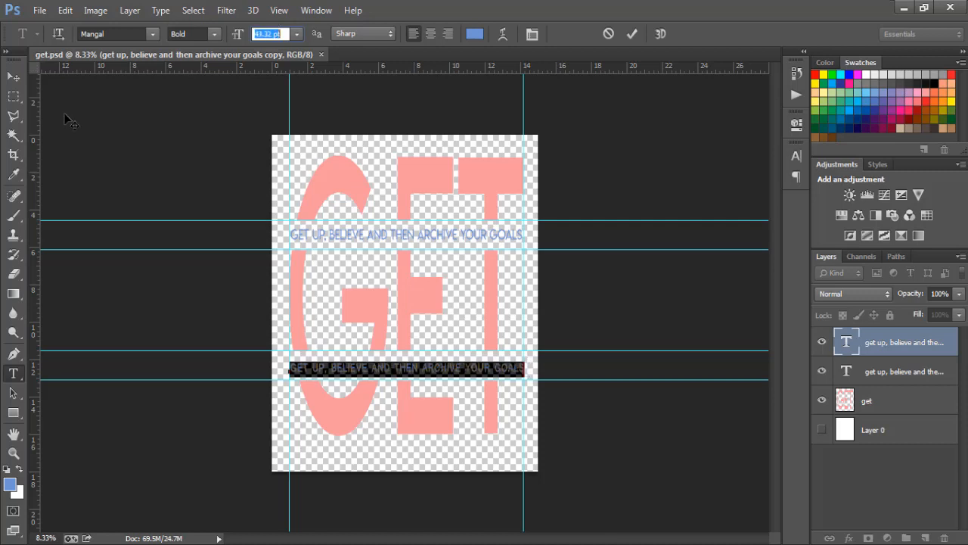
Commit the text edit and nudge the lower slogan slightly left and up within its gap
click(13, 76)
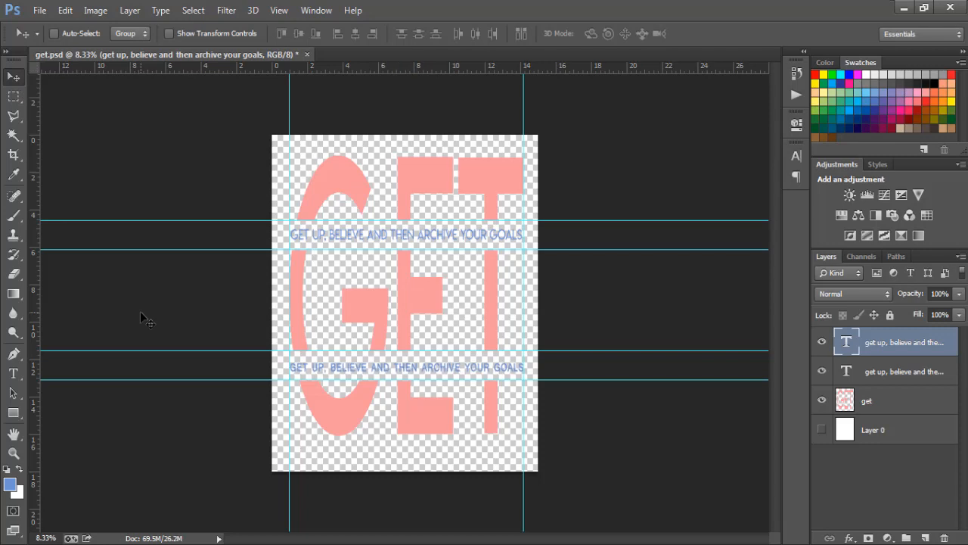
key(Left)
key(Up)
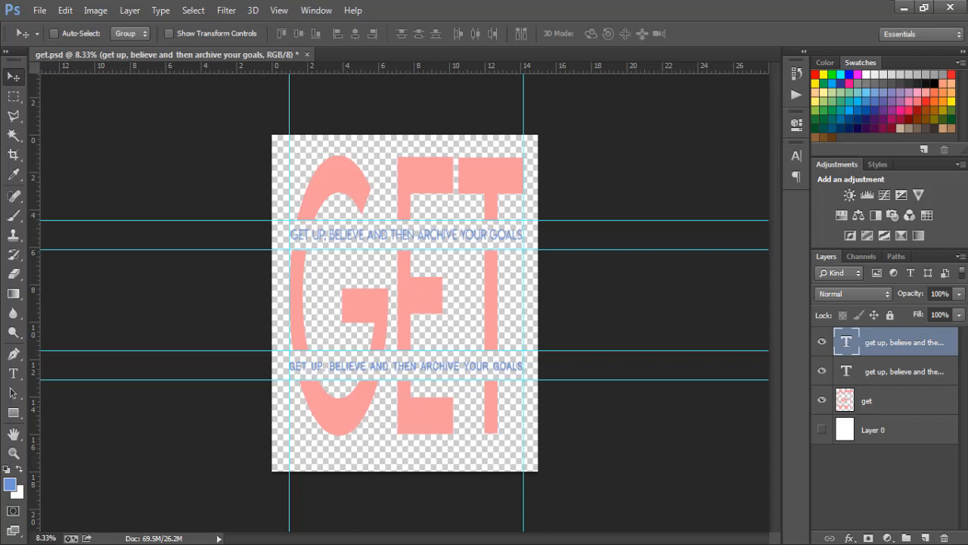
click(560, 543)
mouse_move(547, 544)
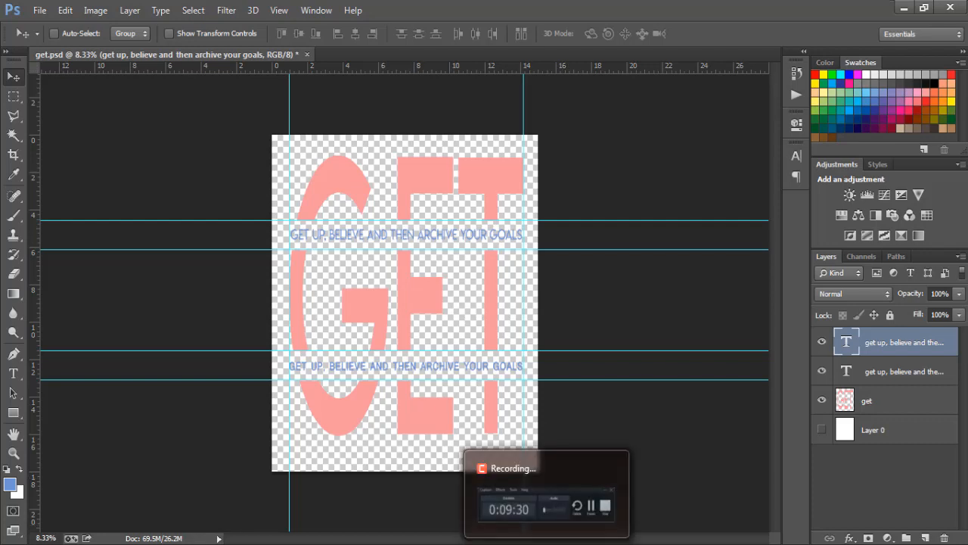
click(546, 496)
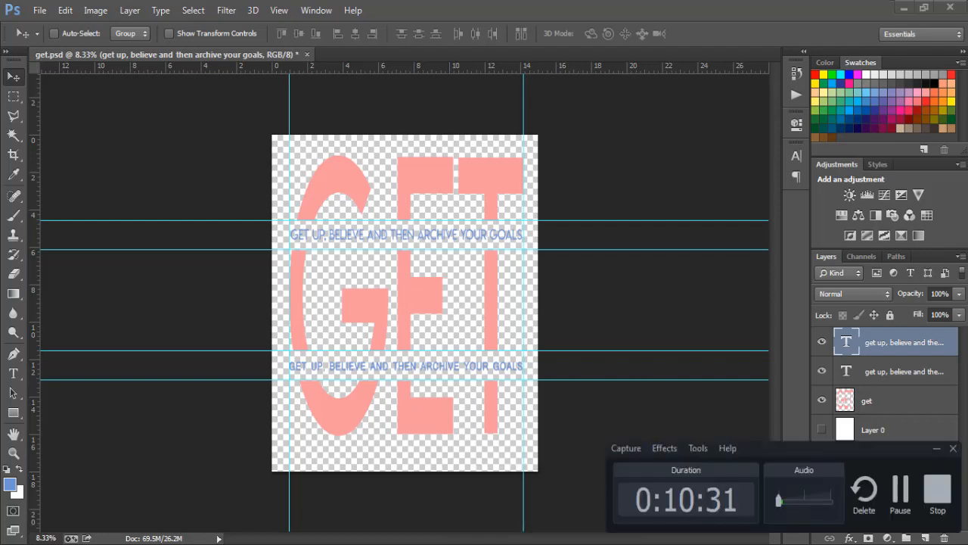